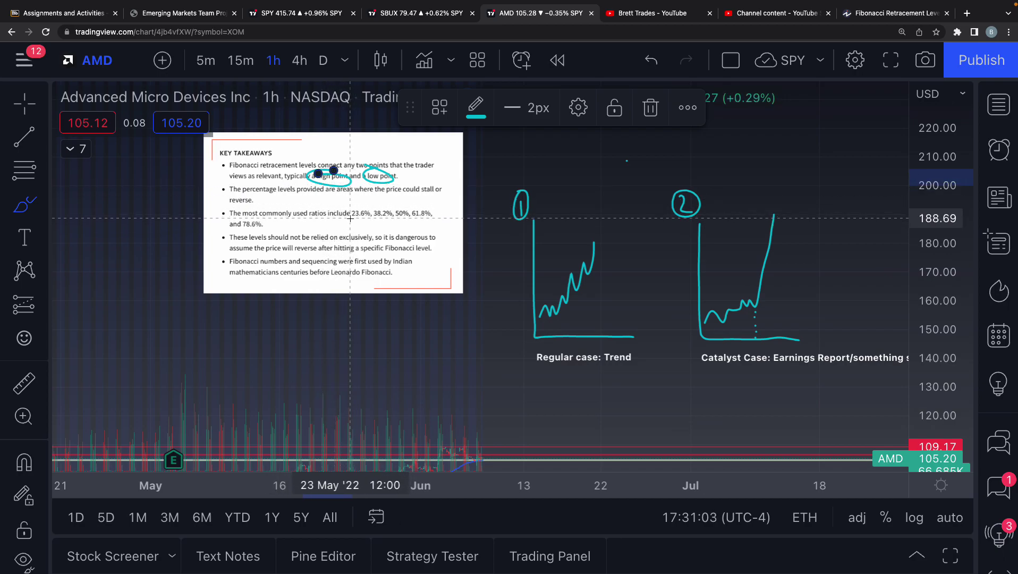
Circle and underline the ratios 23.6%, 38.2%, 50%, 61.8% and 78.6% in the Key Takeaways note with the brush
drag(350, 218, 431, 218)
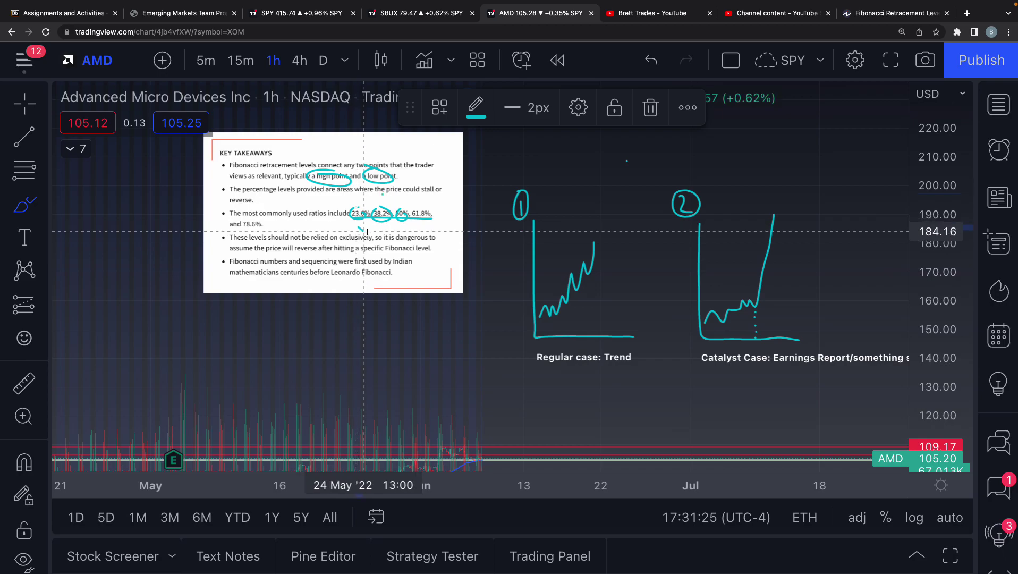
drag(405, 215, 433, 212)
drag(242, 224, 264, 225)
drag(396, 215, 412, 215)
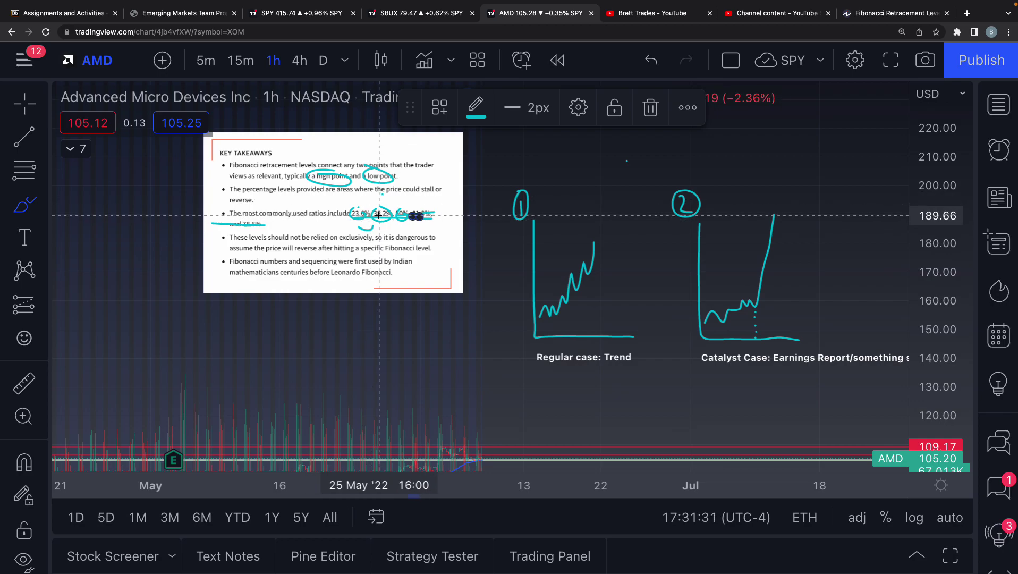
Circle the number 1 once more above the regular-case trend sketch with the brush
scroll(379, 215, right, 5)
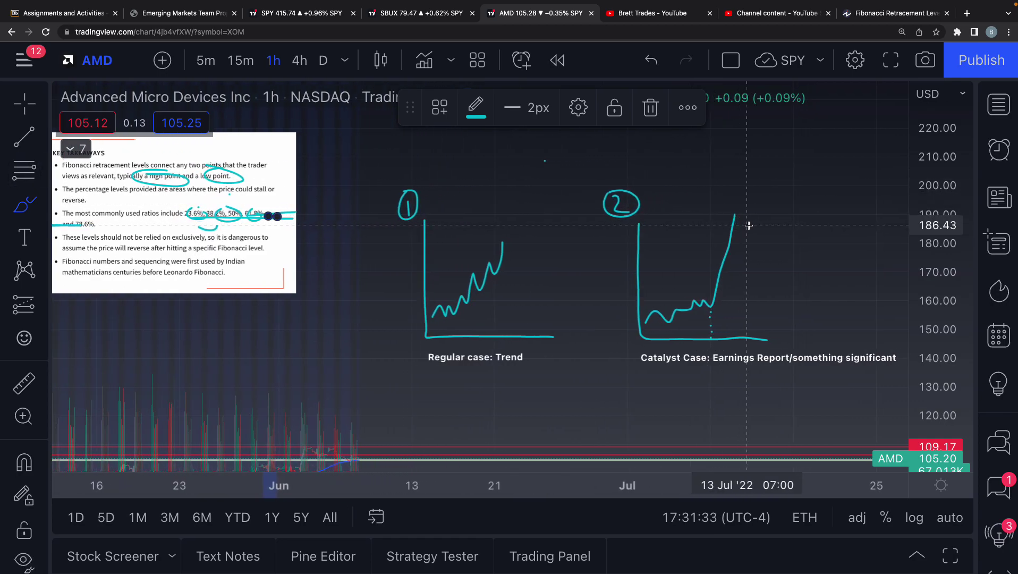
scroll(748, 226, up, 1)
drag(930, 277, 930, 238)
scroll(228, 177, up, 1)
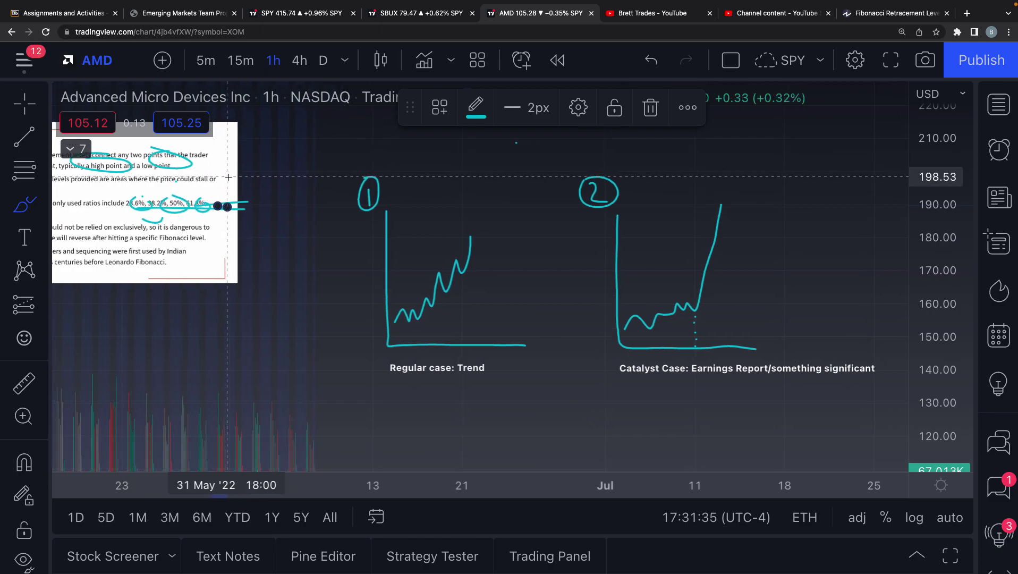
scroll(228, 177, right, 3)
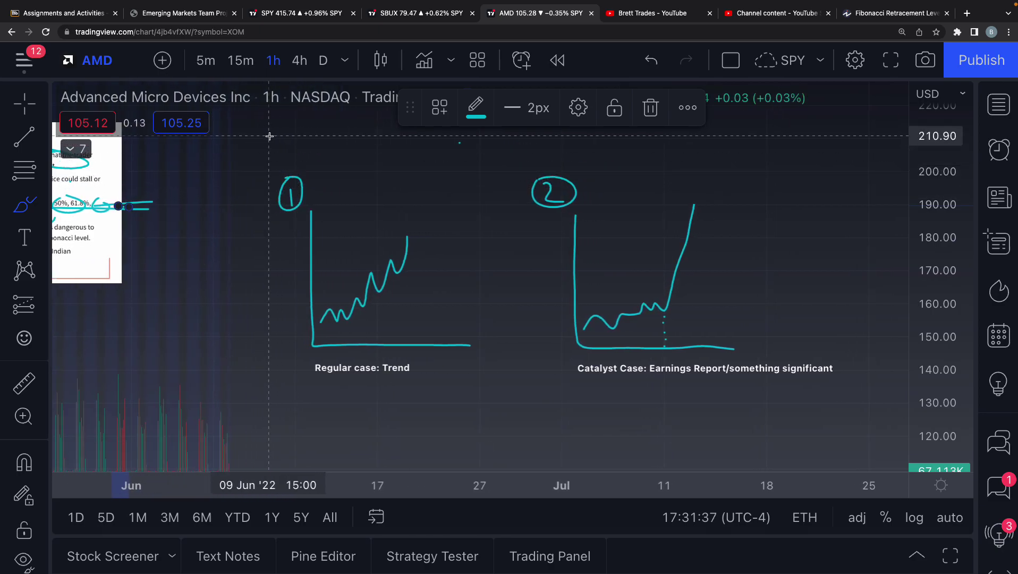
drag(304, 200, 294, 179)
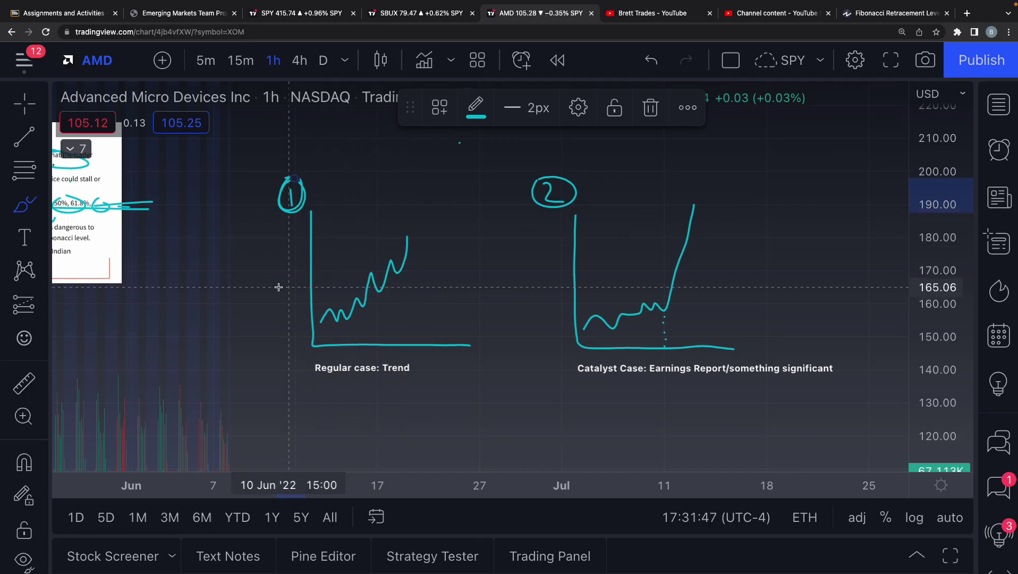
Mark the low and the high of the regular-case trend with short horizontal brush lines
click(24, 170)
click(24, 204)
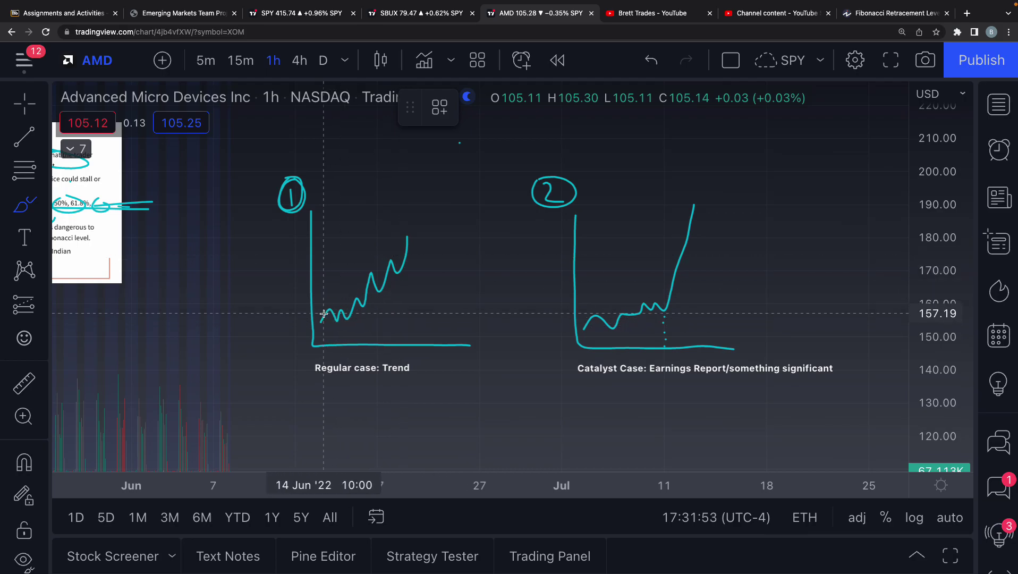
drag(319, 324, 346, 323)
drag(393, 232, 420, 233)
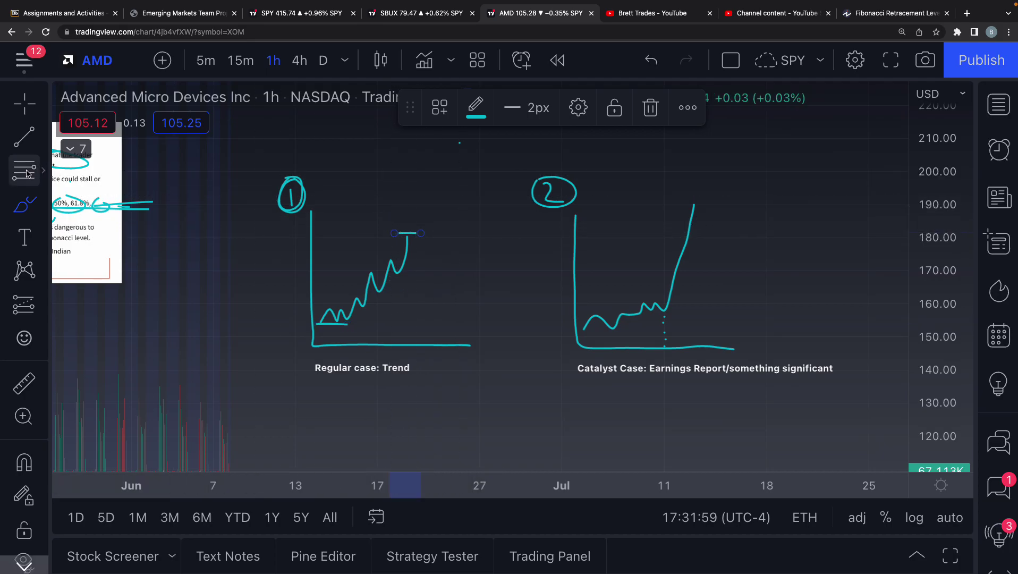
Draw a Fib Retracement on the regular-case trend from its low at about 153.81 to its high at about 181.37
click(43, 170)
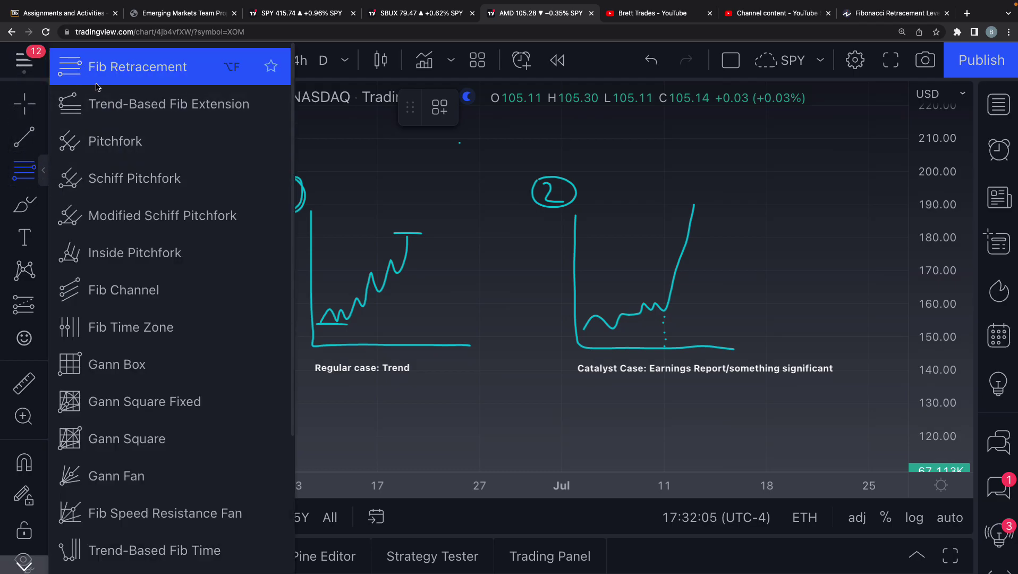
click(113, 70)
click(333, 325)
click(422, 234)
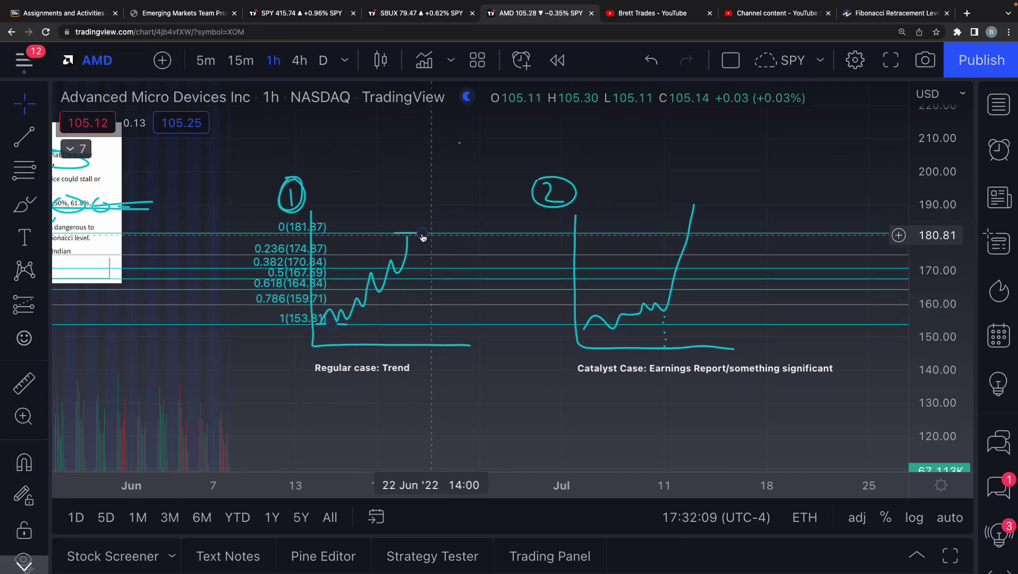
scroll(368, 248, up, 1)
scroll(368, 248, down, 2)
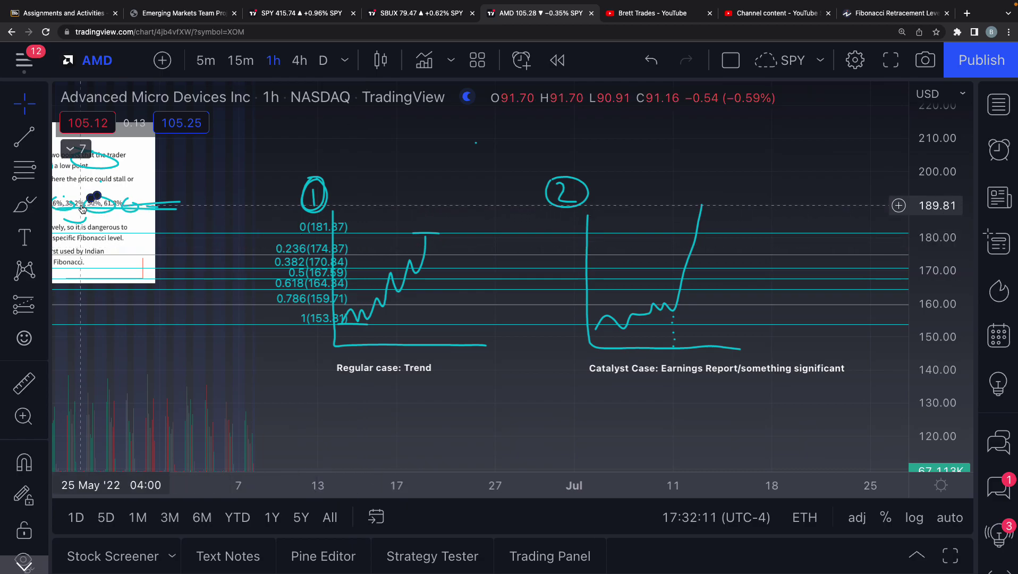
Circle the low of the regular-case trend and draw a check mark with an underline beneath its caption
click(26, 205)
mouse_move(362, 320)
mouse_down()
mouse_move(337, 326)
mouse_move(382, 322)
mouse_up()
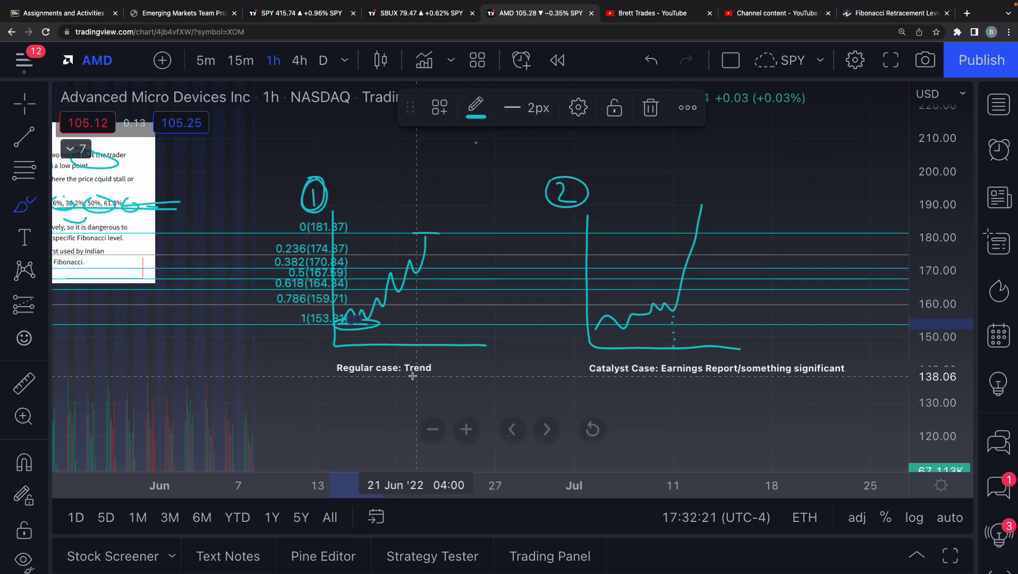
mouse_move(353, 401)
mouse_down()
mouse_move(381, 400)
mouse_move(419, 419)
mouse_up()
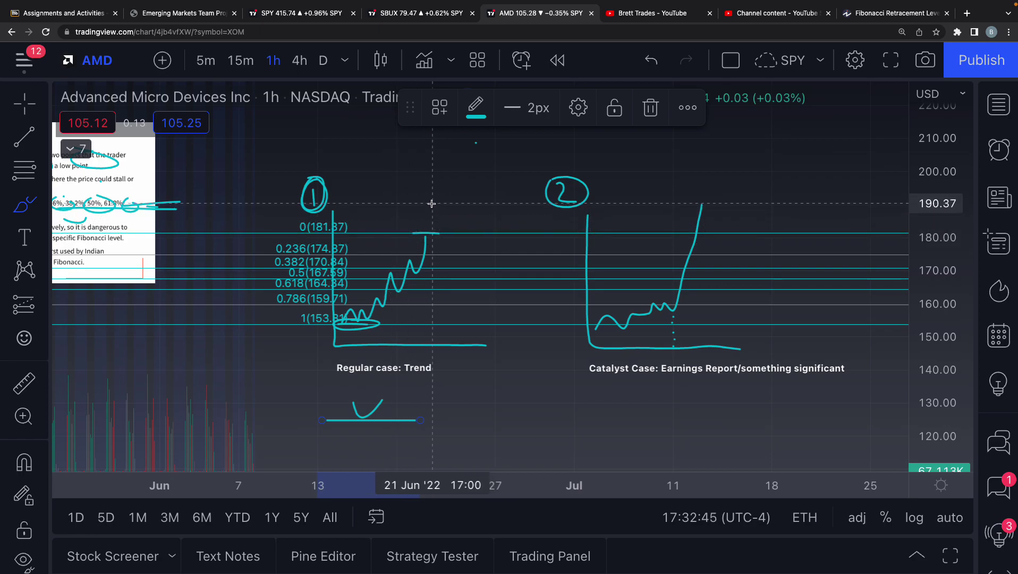
Delete the Fib Retracement from the regular-case trend sketch
click(43, 110)
click(502, 232)
key(Delete)
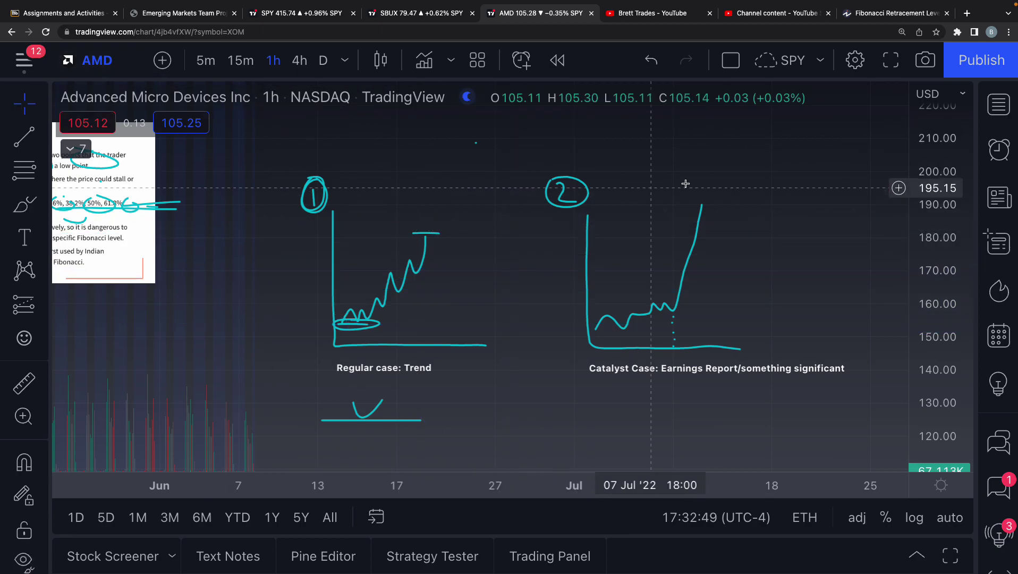
Draw a reversed Fib Retracement from the regular-case trend's high at about 181.52 to its low at about 152.00, and delete it
scroll(685, 183, right, 5)
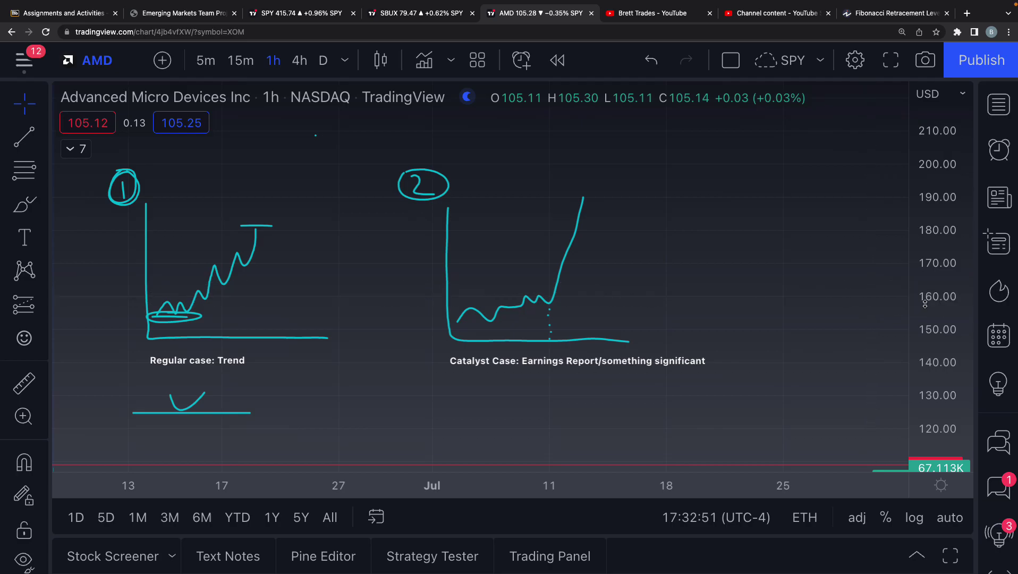
drag(924, 303, 924, 261)
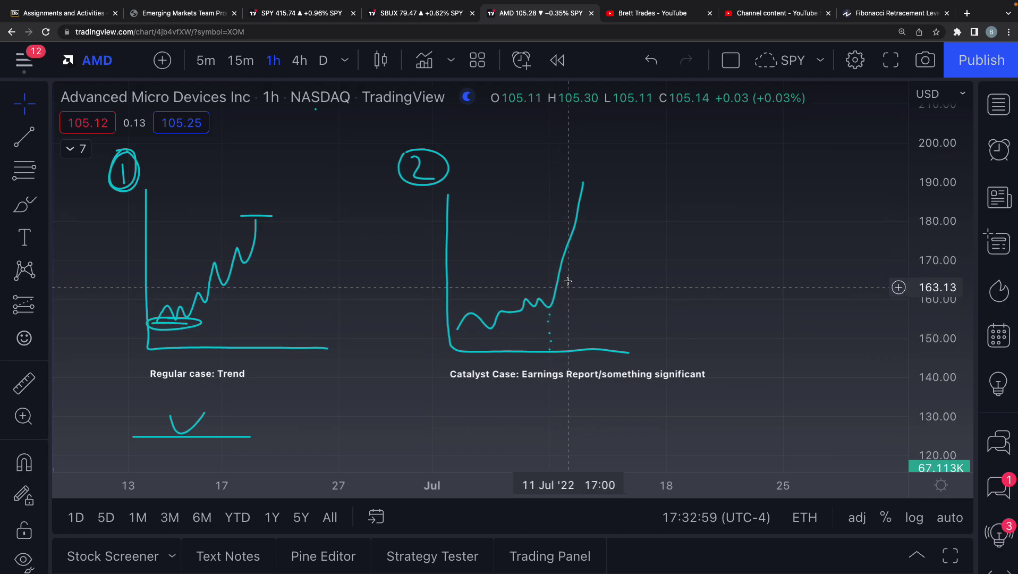
drag(589, 168, 717, 191)
drag(958, 202, 958, 225)
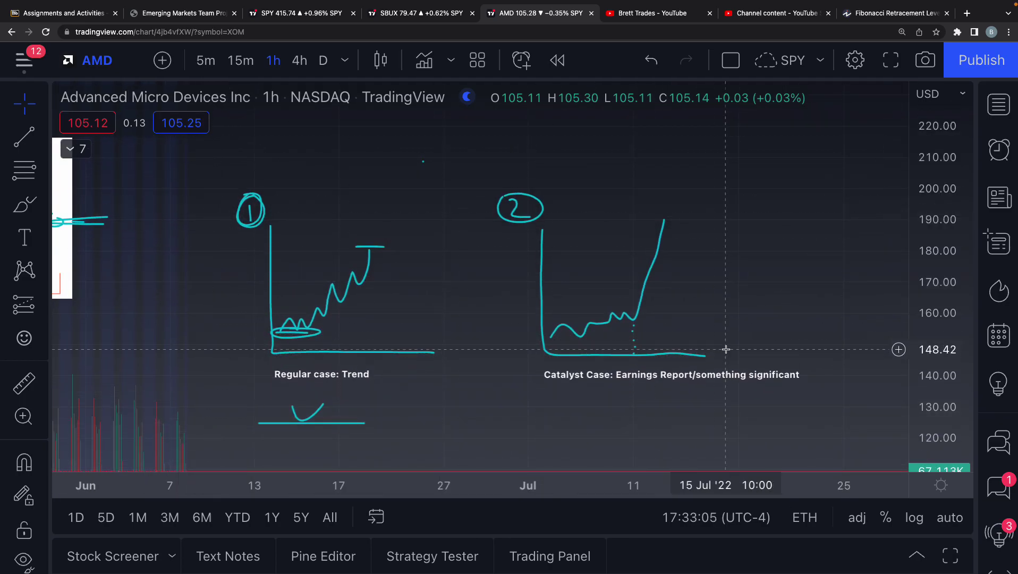
click(41, 174)
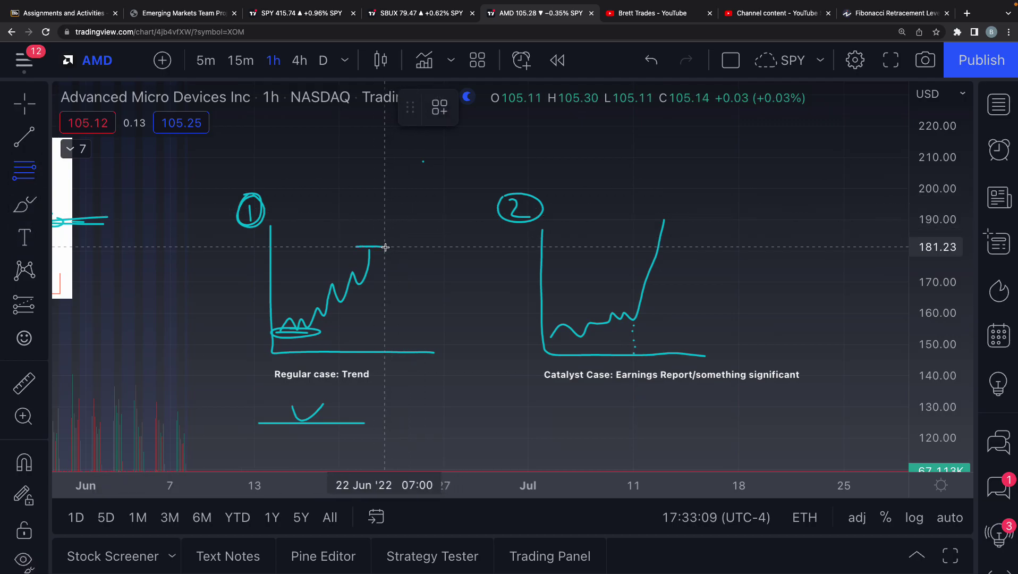
mouse_move(384, 246)
mouse_down()
mouse_move(297, 336)
mouse_move(274, 340)
mouse_up()
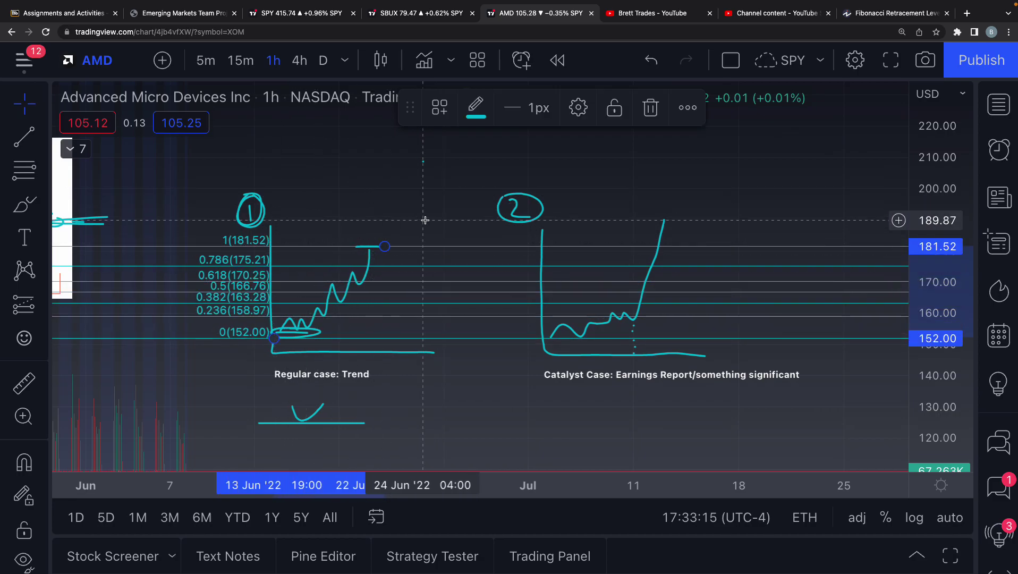
drag(438, 231, 426, 234)
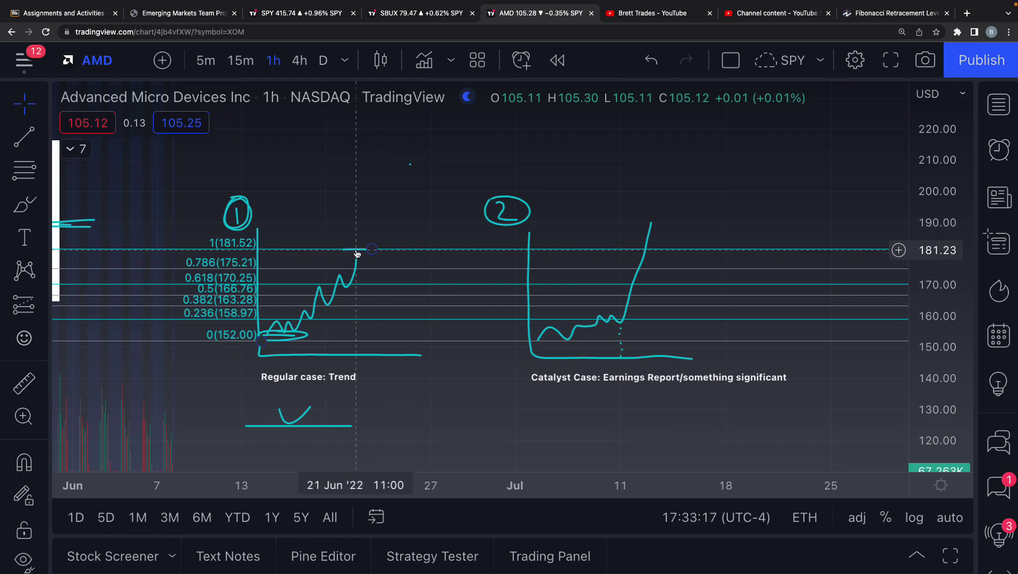
click(431, 250)
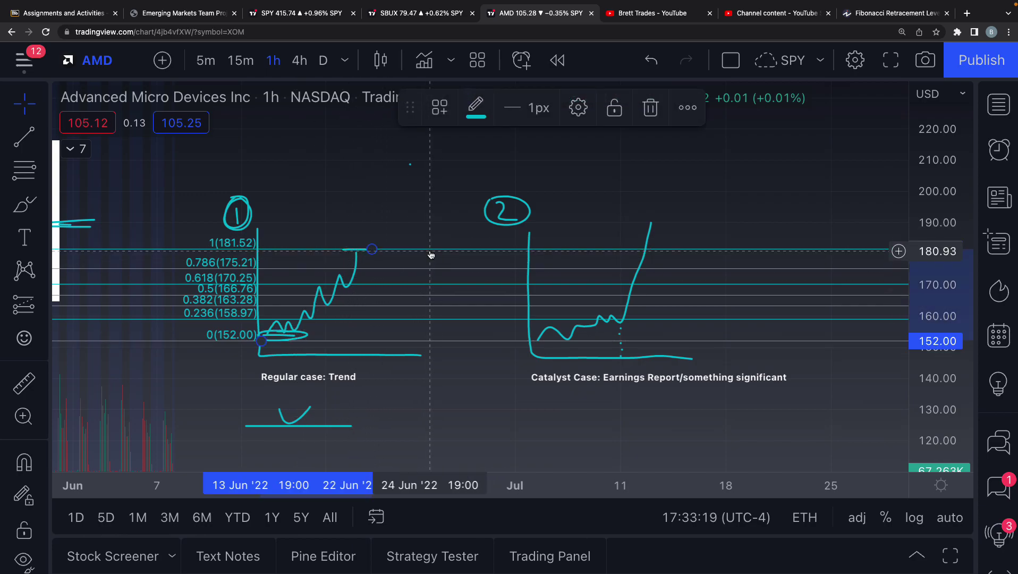
key(Delete)
Brush over the slow stretch before the catalyst in sketch 2, and undo the stroke along the steep rise
scroll(708, 229, up, 2)
drag(959, 293, 956, 243)
mouse_move(746, 261)
mouse_down()
mouse_move(755, 257)
mouse_move(735, 270)
mouse_up()
click(24, 203)
mouse_move(471, 360)
mouse_down()
mouse_move(554, 336)
mouse_move(497, 352)
mouse_move(469, 342)
mouse_move(476, 356)
mouse_move(569, 340)
mouse_move(593, 248)
mouse_up()
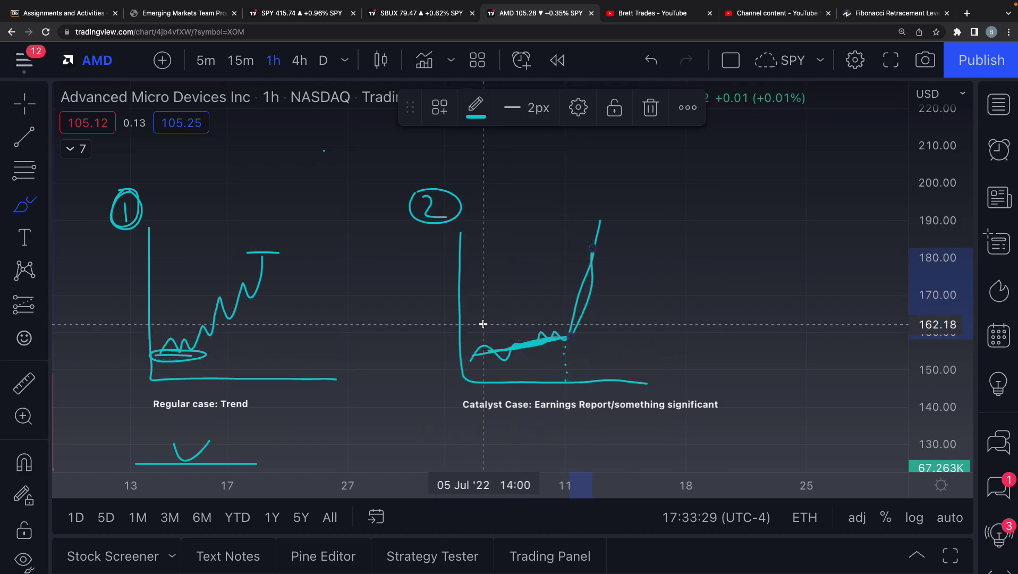
click(650, 61)
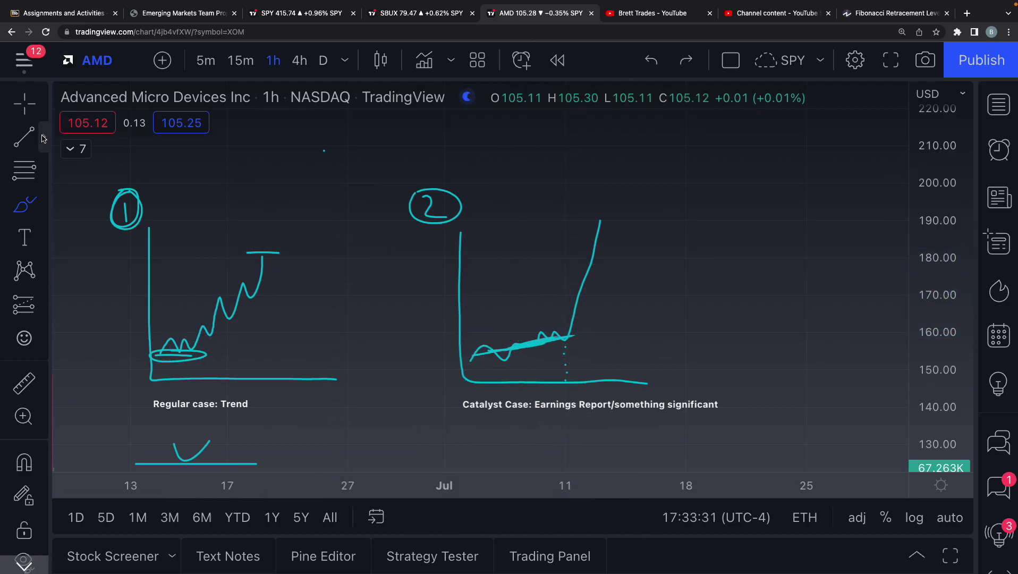
Draw a Fib Retracement on the catalyst case from the start of the spike at about 158.20 to its peak at about 190.08
click(24, 168)
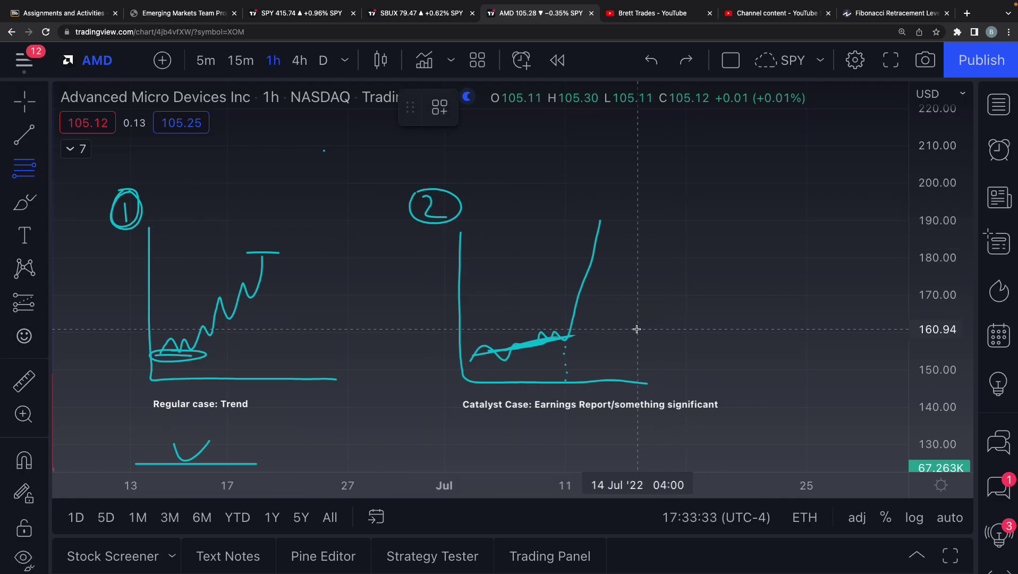
scroll(625, 328, up, 1)
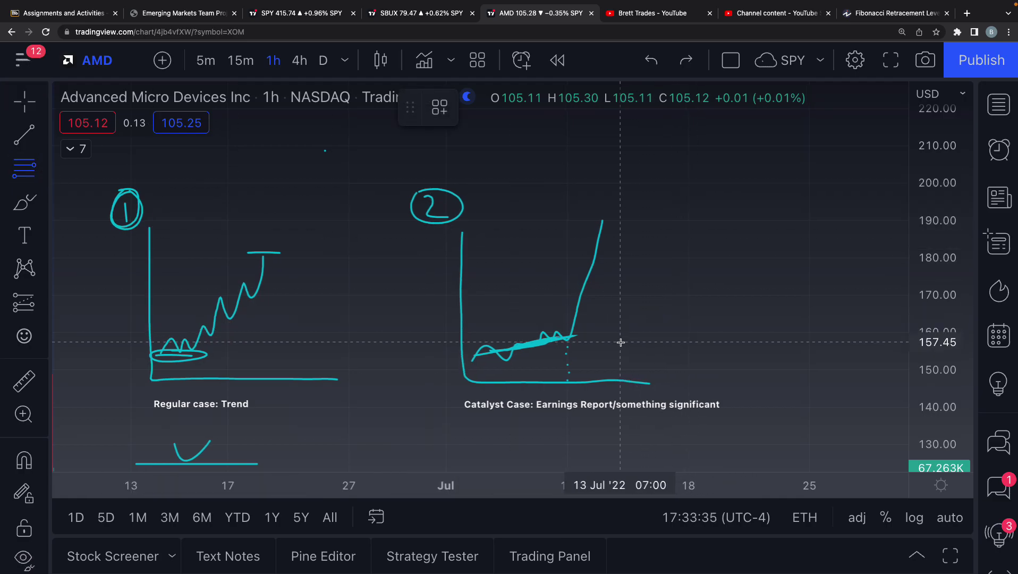
scroll(618, 340, left, 1)
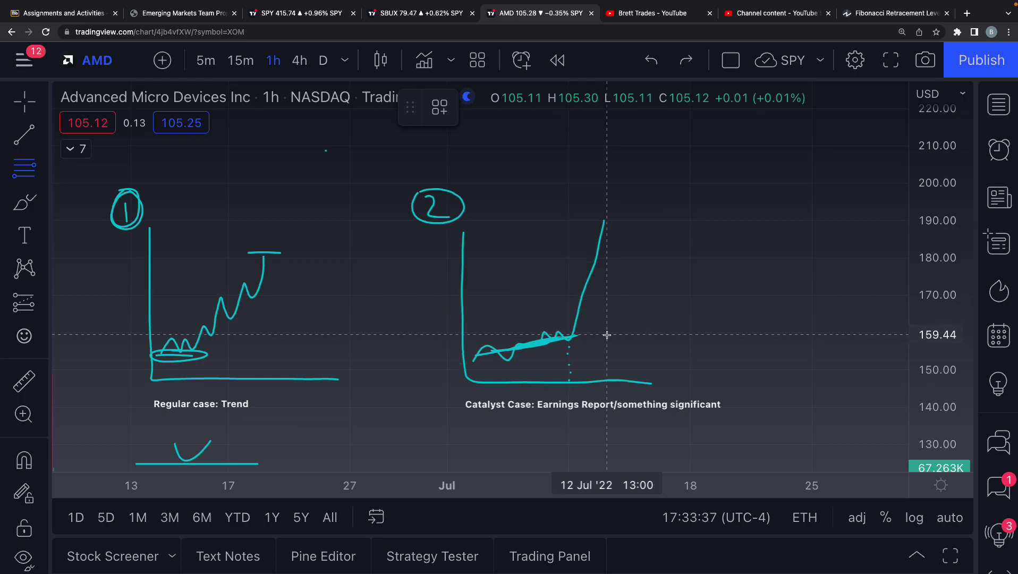
scroll(602, 338, left, 1)
click(600, 335)
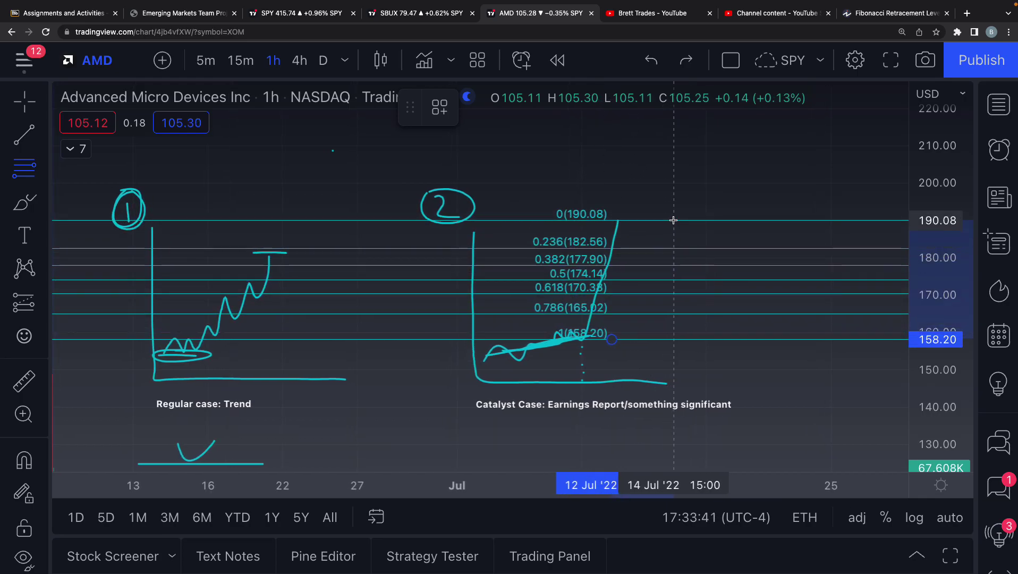
click(673, 220)
scroll(736, 230, left, 1)
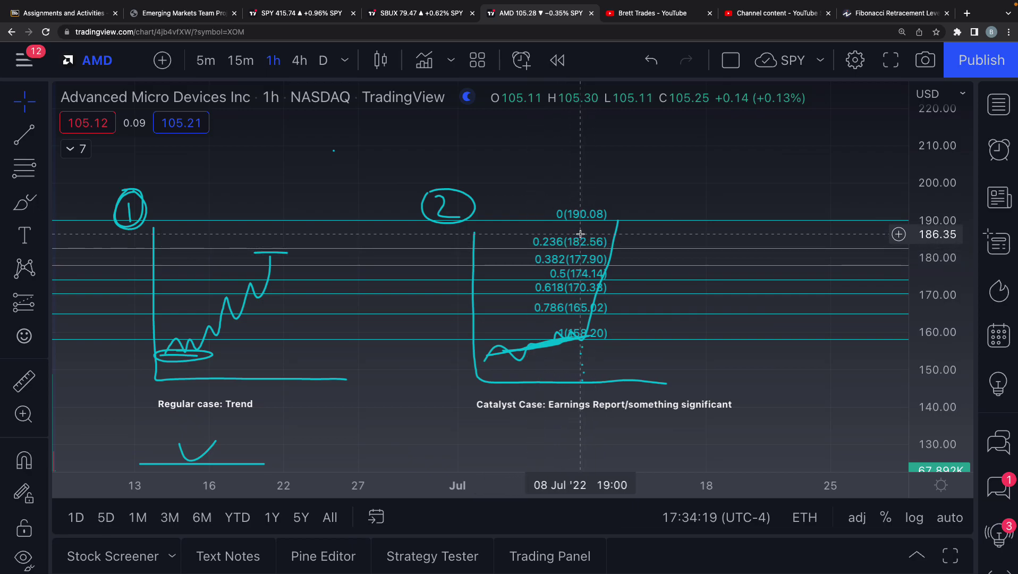
Delete the Fib Retracement from the catalyst-case sketch
key(Delete)
mouse_move(269, 234)
mouse_down()
mouse_move(361, 228)
mouse_move(463, 200)
mouse_up()
scroll(512, 221, down, 3)
scroll(512, 216, up, 2)
drag(557, 208, 568, 223)
scroll(567, 234, down, 2)
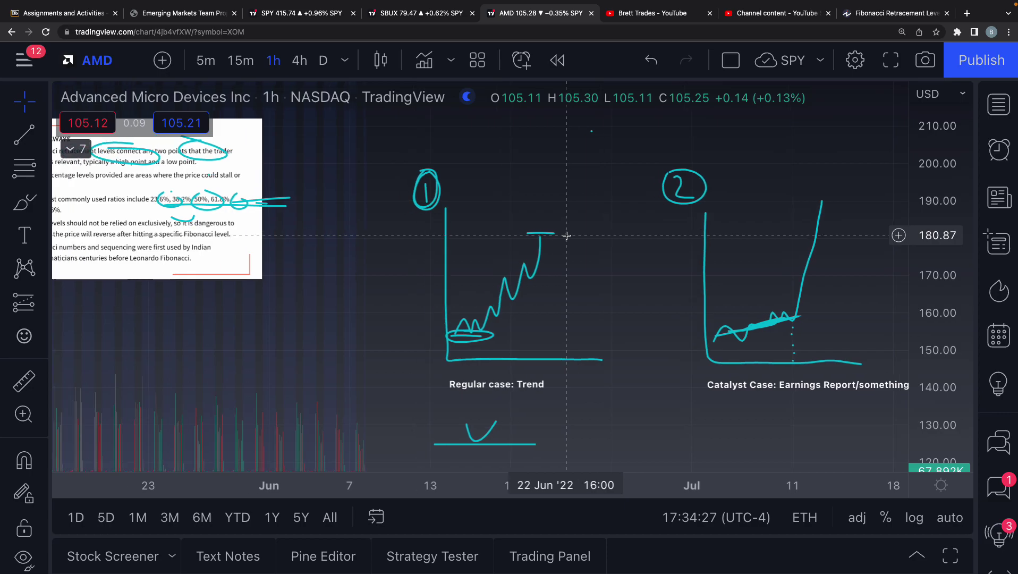
Bring the AMD hourly candles into view and stretch the price scale to examine the May to June price action
drag(971, 241, 956, 337)
drag(623, 386, 689, 345)
drag(671, 385, 735, 231)
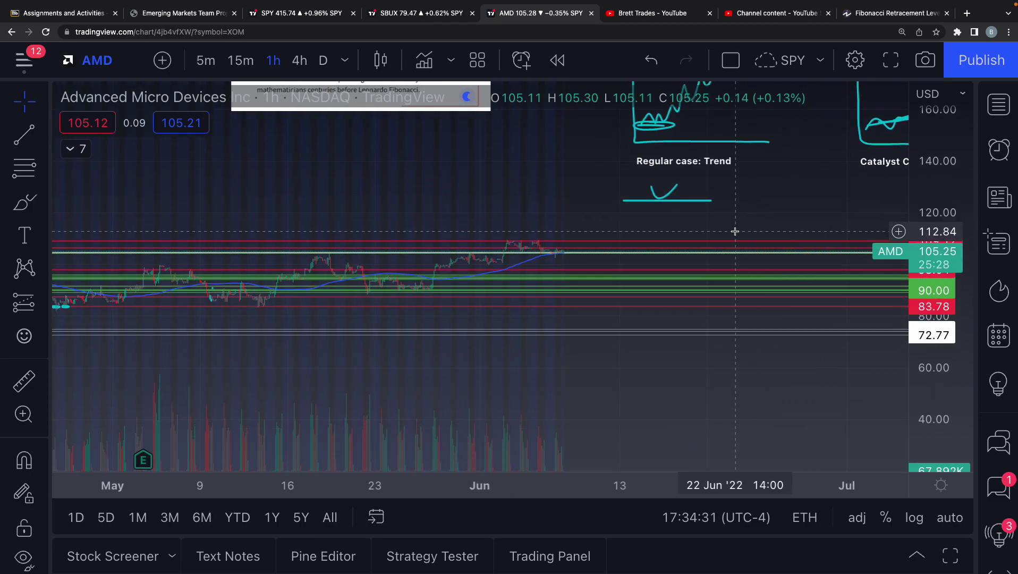
drag(939, 315, 906, 232)
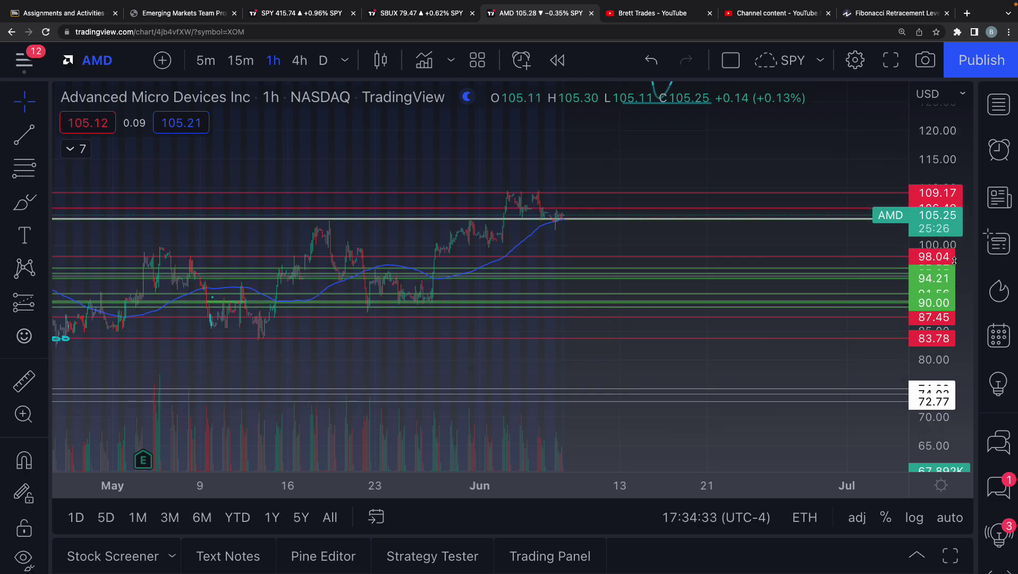
drag(954, 261, 941, 126)
drag(660, 140, 791, 143)
scroll(789, 141, up, 4)
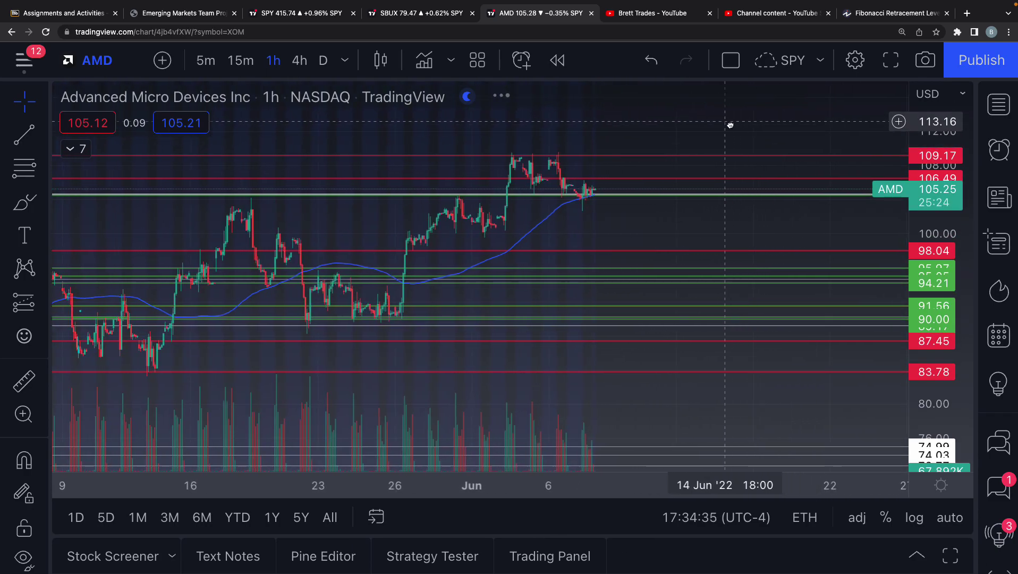
scroll(730, 125, left, 4)
drag(685, 137, 686, 122)
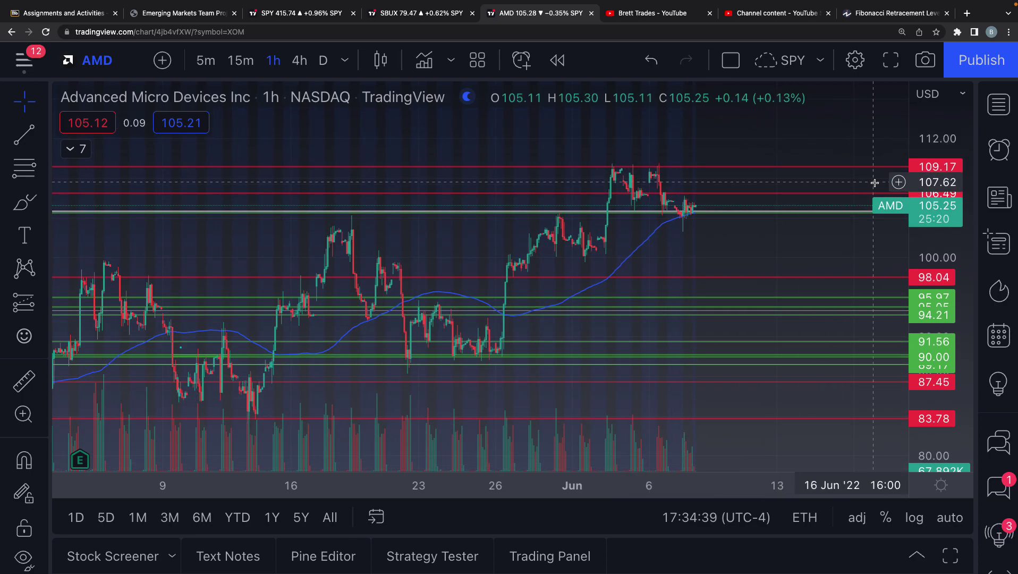
drag(919, 232, 924, 180)
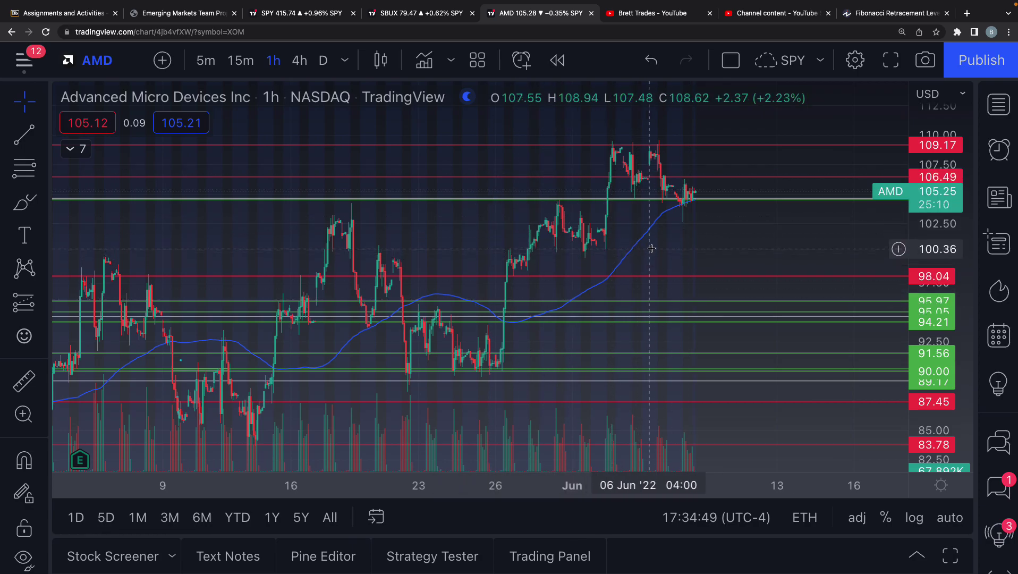
drag(709, 252, 803, 252)
scroll(760, 248, up, 2)
scroll(828, 243, up, 1)
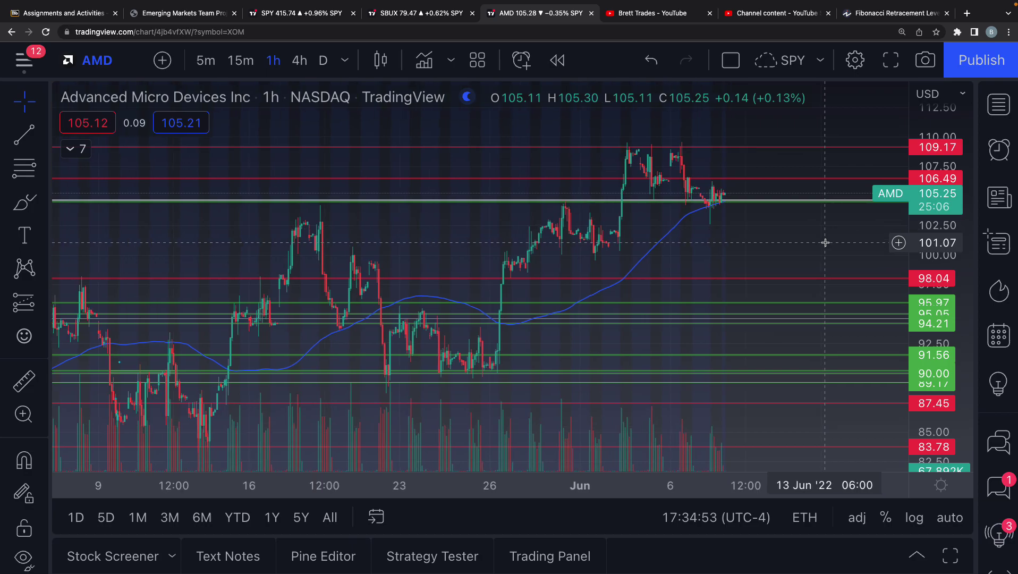
Brush a stroke beneath AMD's rise from 26 May at about 94 to the 8 June candles, and undo it
scroll(800, 240, up, 2)
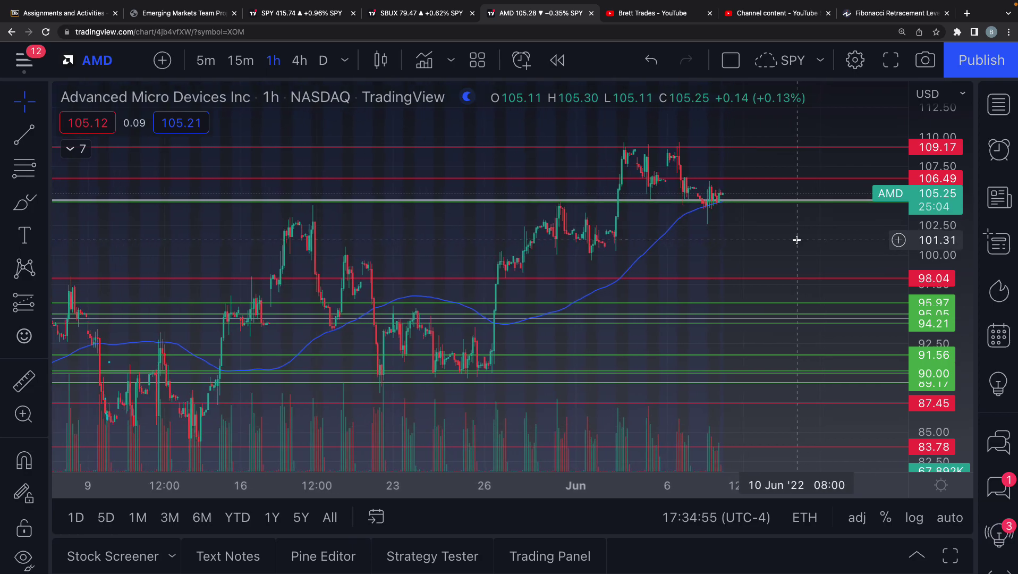
scroll(790, 237, down, 2)
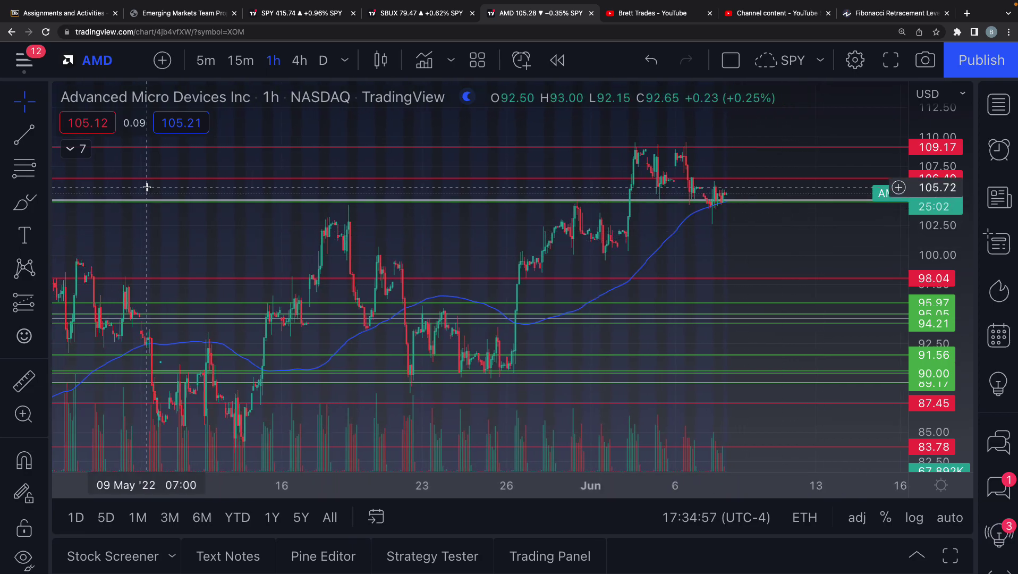
click(24, 203)
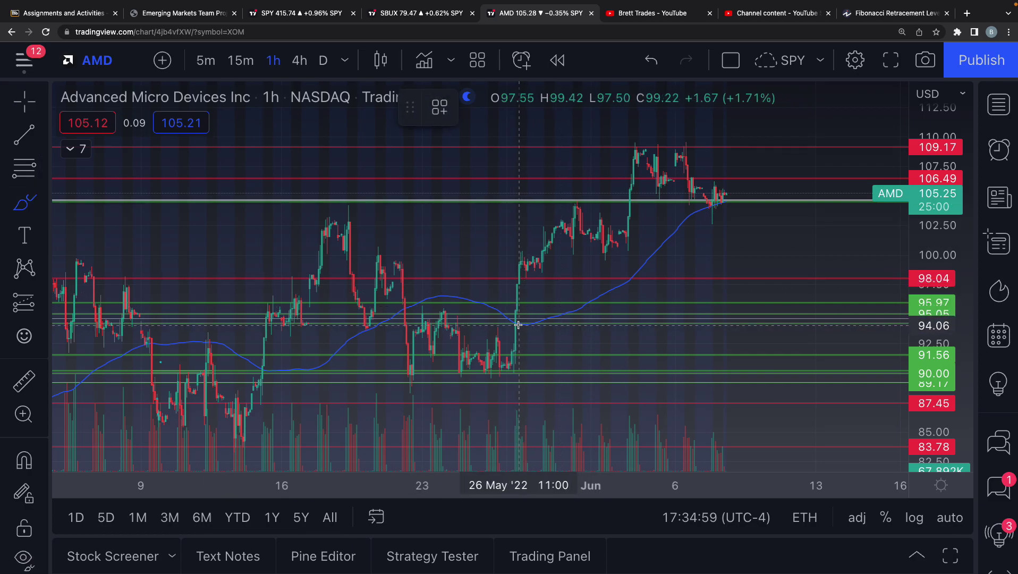
drag(518, 324, 734, 179)
scroll(734, 180, up, 1)
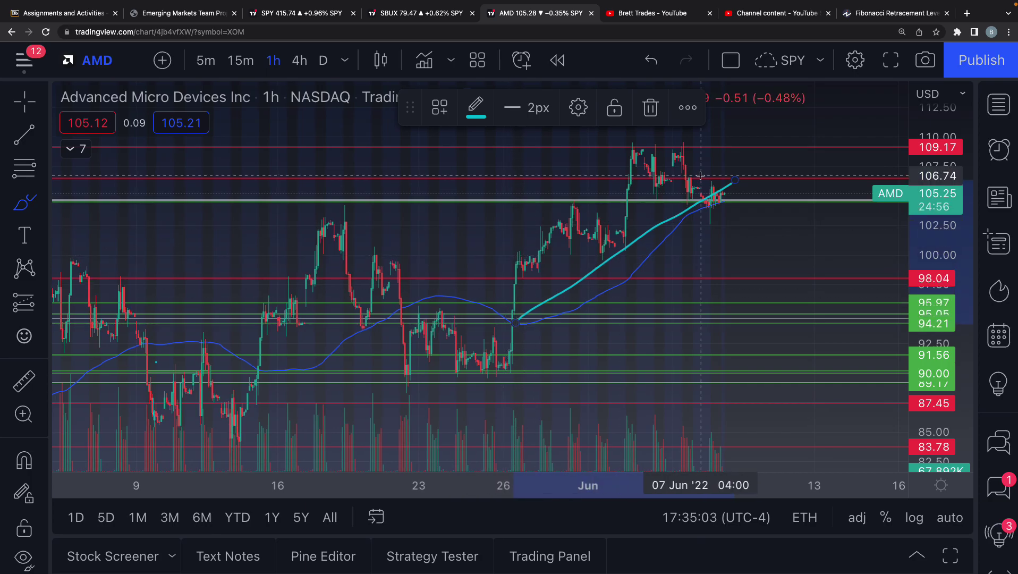
scroll(712, 164, right, 1)
click(643, 67)
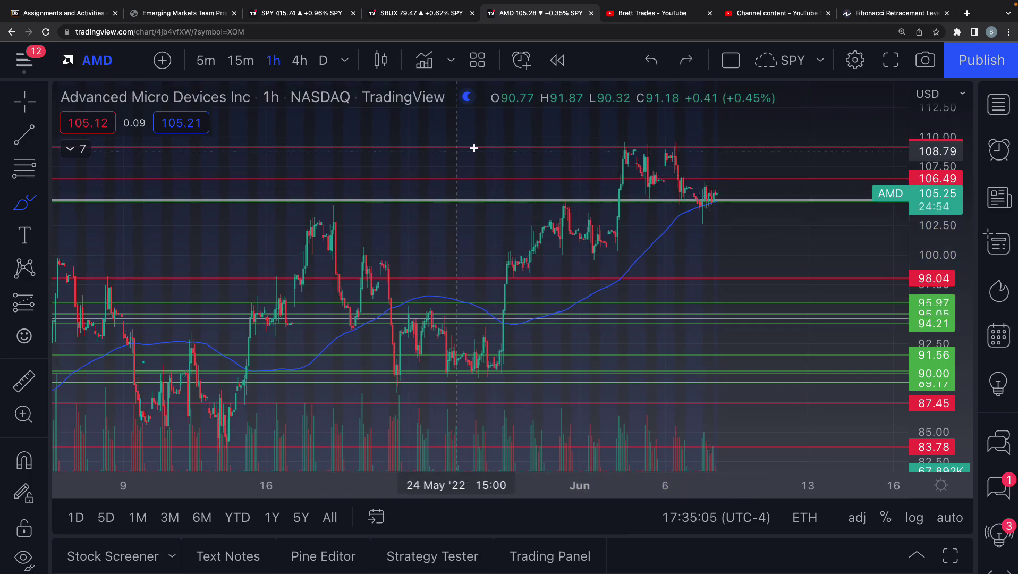
Try a Fib Retracement from about 94.22 on 26 May to about 109.26 at the June highs, and delete it
click(24, 170)
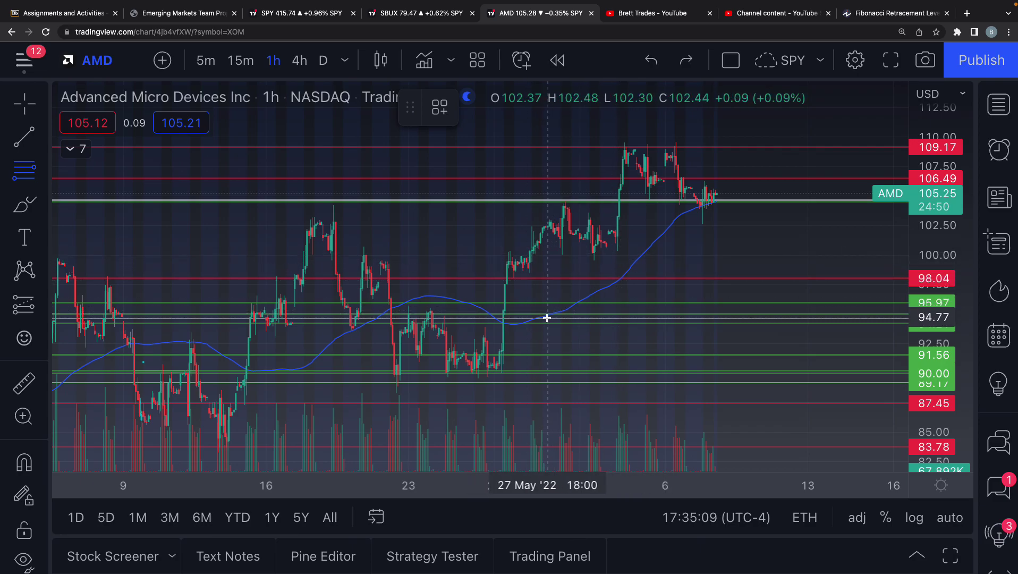
click(512, 323)
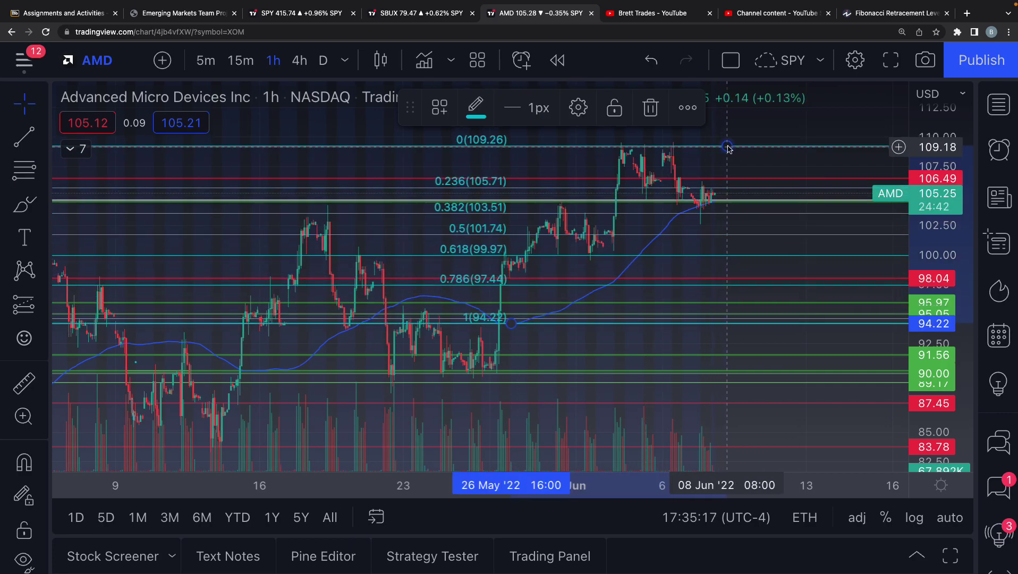
key(Delete)
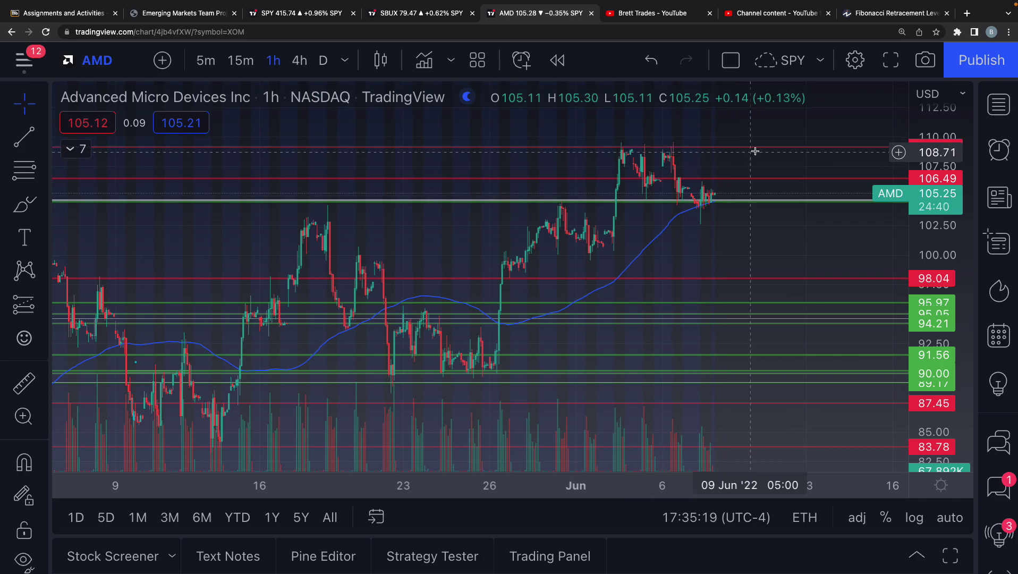
Draw a Fib Retracement from the late-May base at about 89.89 to the June highs at about 109.18
drag(729, 162, 700, 154)
scroll(765, 184, up, 3)
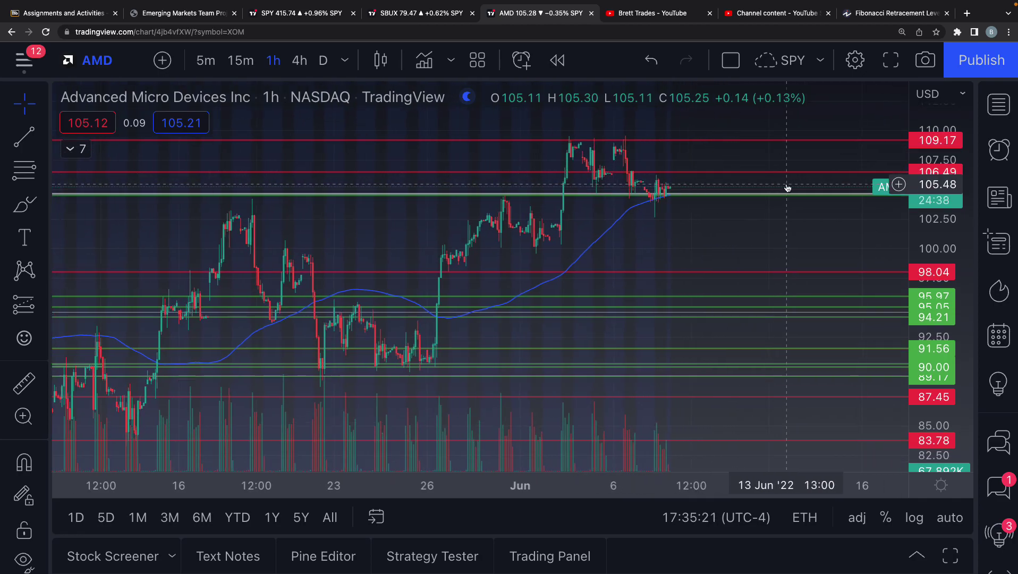
scroll(703, 242, left, 5)
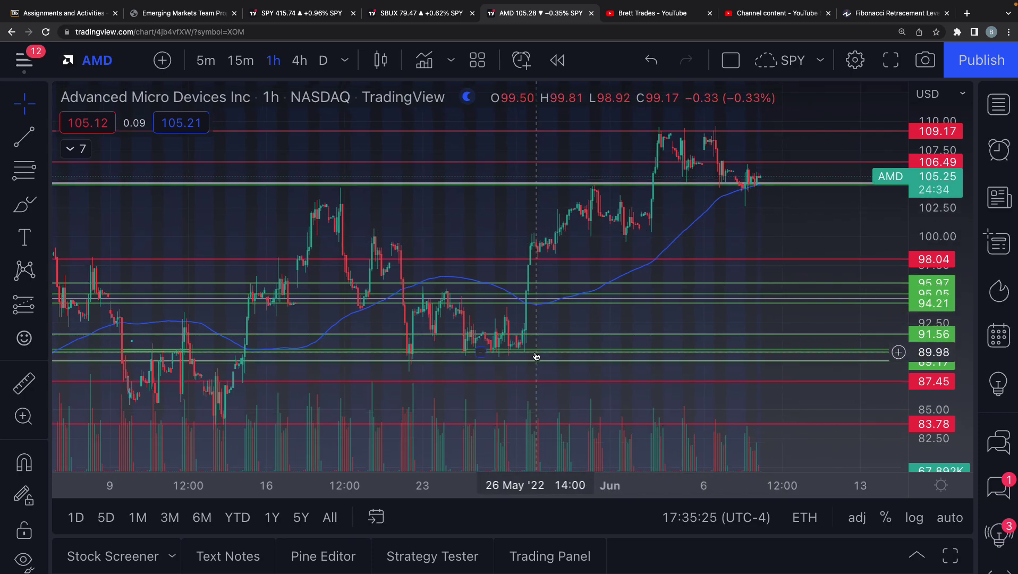
click(23, 170)
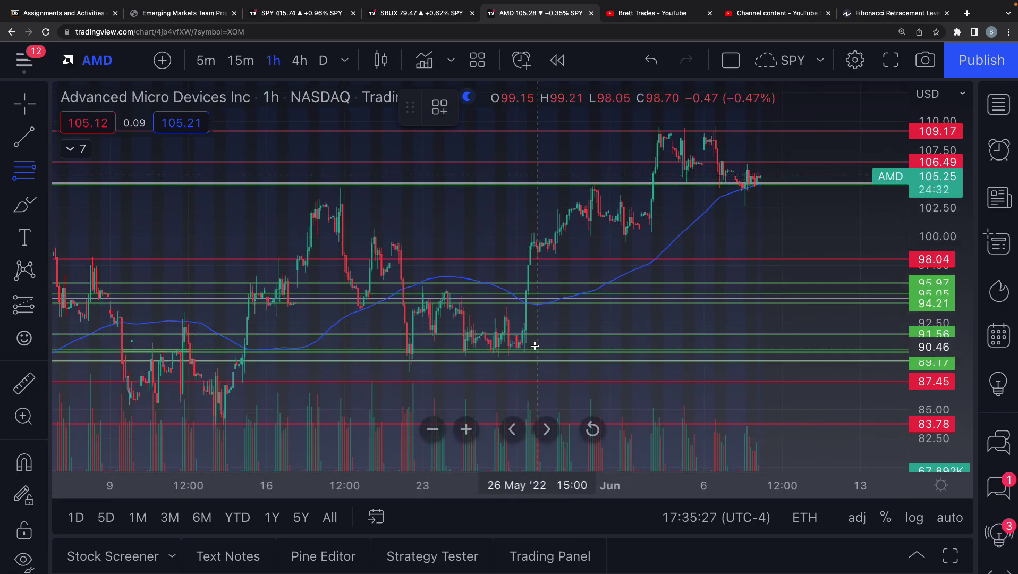
click(513, 353)
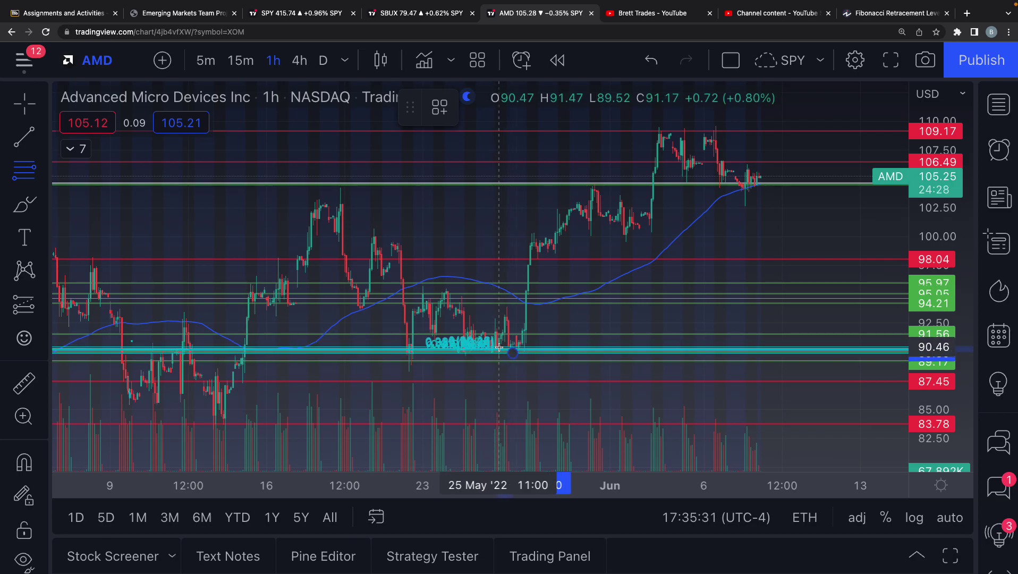
click(804, 132)
click(765, 142)
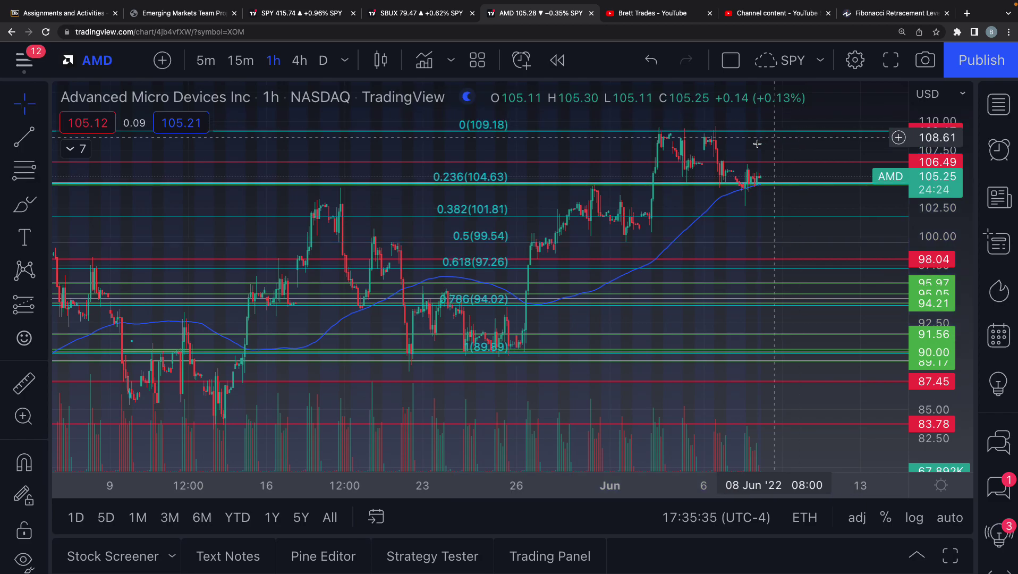
Examine the retracement's levels against the late-May base, the 26 May rise and the June price action
scroll(856, 207, up, 1)
drag(929, 226, 929, 195)
scroll(724, 200, down, 1)
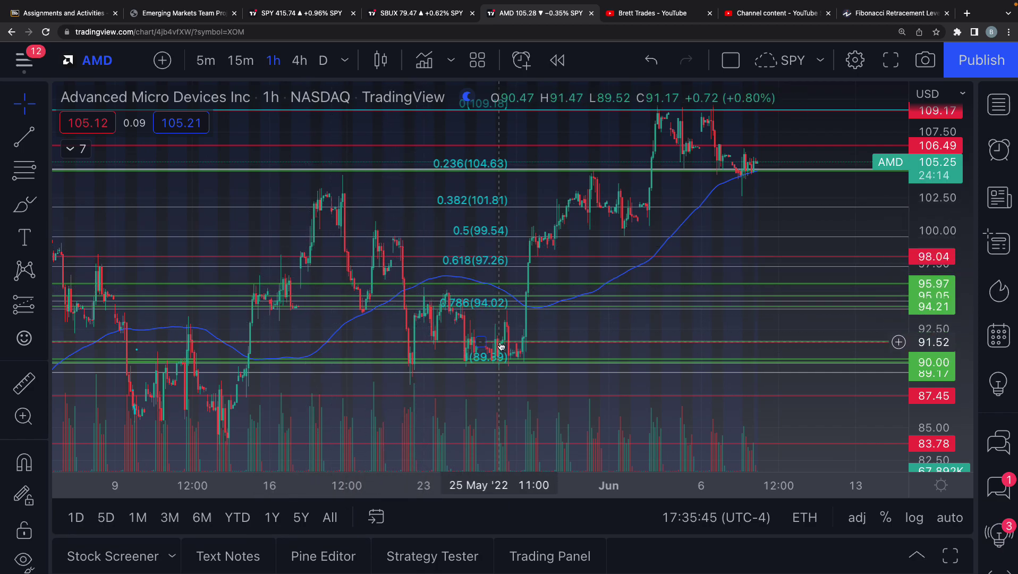
scroll(706, 159, right, 1)
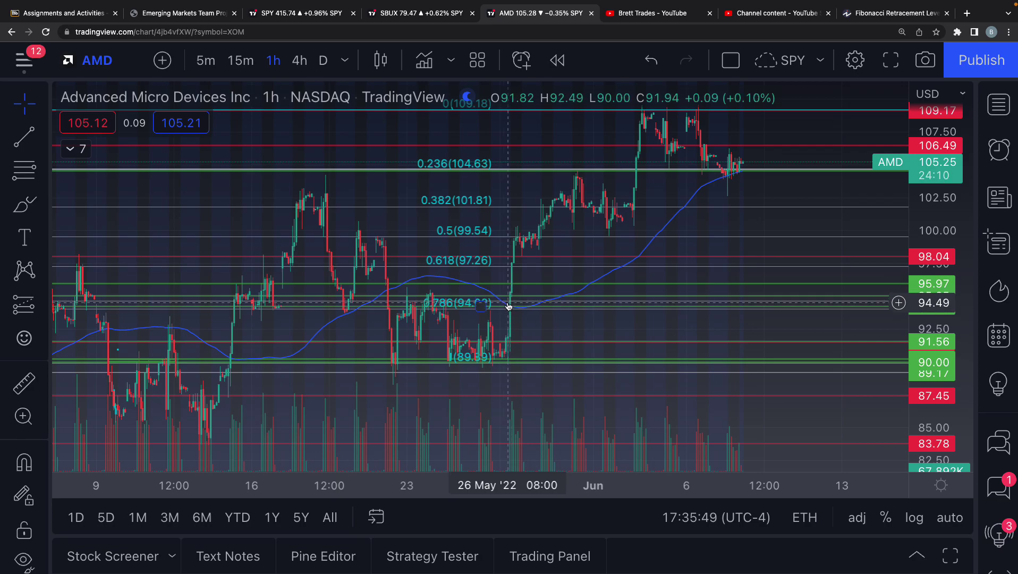
scroll(511, 298, up, 1)
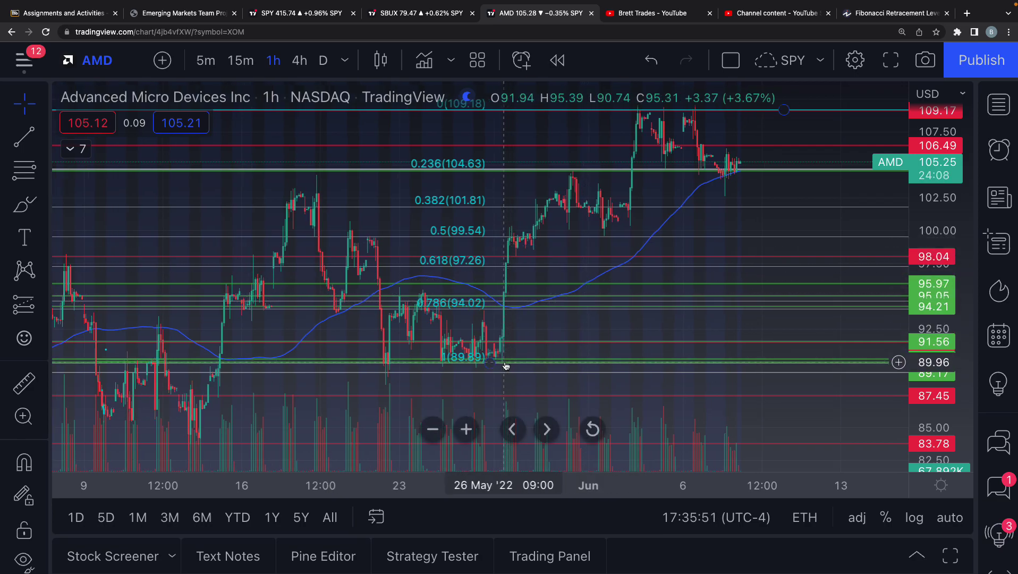
drag(551, 342, 559, 342)
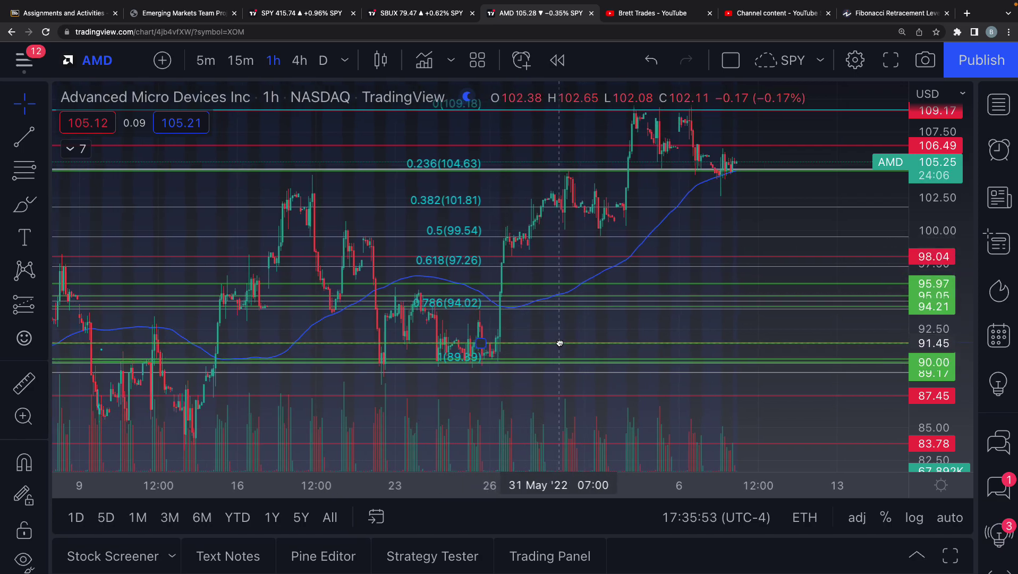
drag(479, 367, 513, 374)
drag(617, 332, 574, 364)
scroll(603, 352, up, 1)
drag(938, 255, 845, 231)
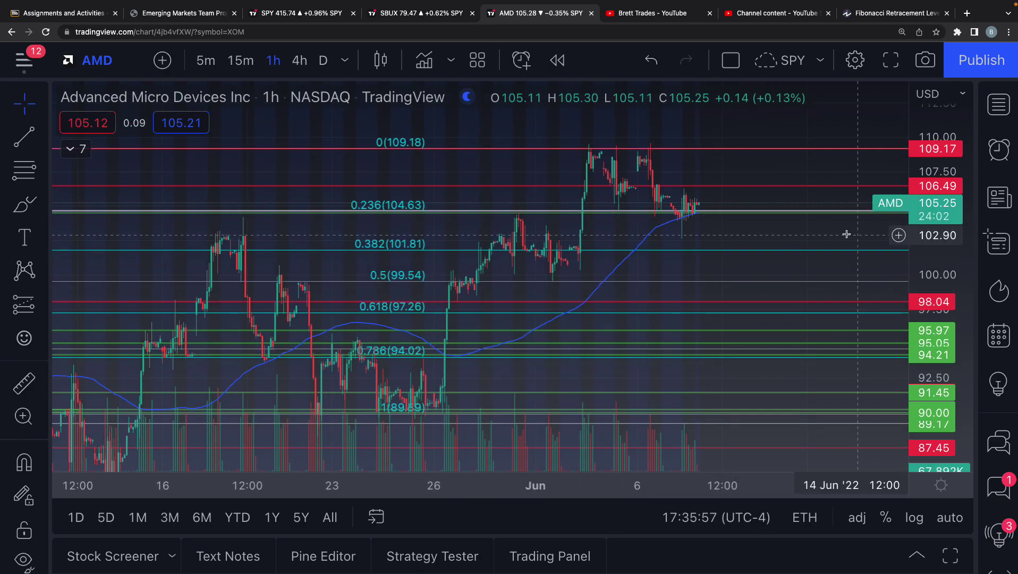
Delete the Fib Retracement from the AMD chart, and undo the accidental move of the 106.49 horizontal line
click(731, 150)
key(Delete)
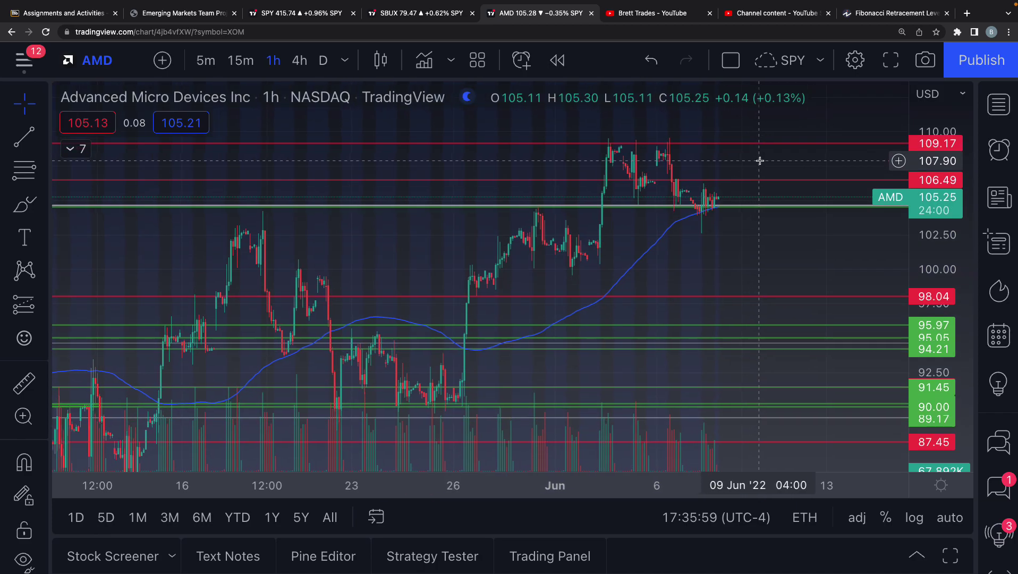
click(803, 150)
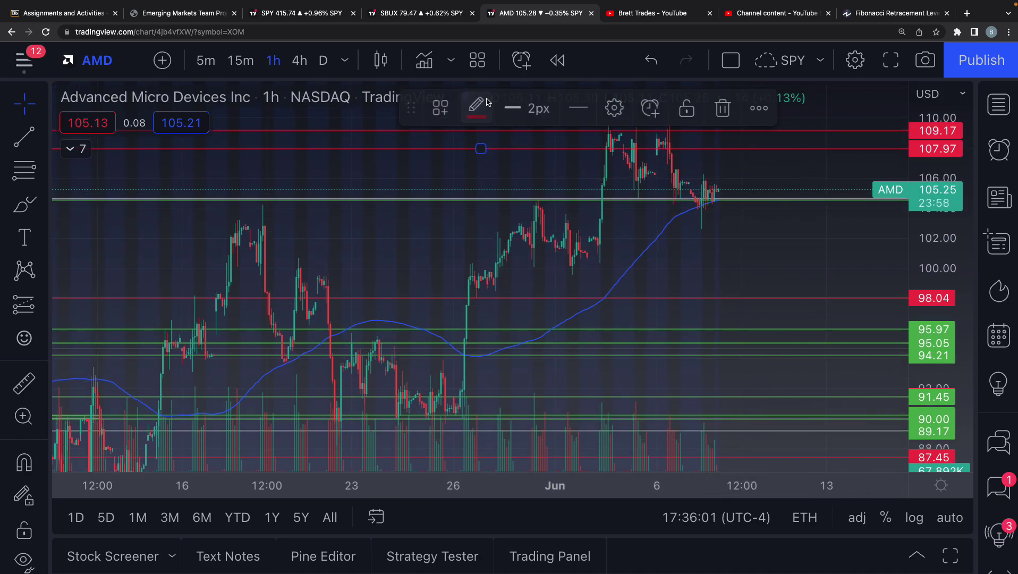
click(653, 64)
Draw a Fib Retracement from about 90.03 at the late-May base to about 109.08 at the June highs
drag(768, 248, 775, 235)
scroll(775, 236, up, 3)
drag(637, 261, 632, 248)
click(16, 172)
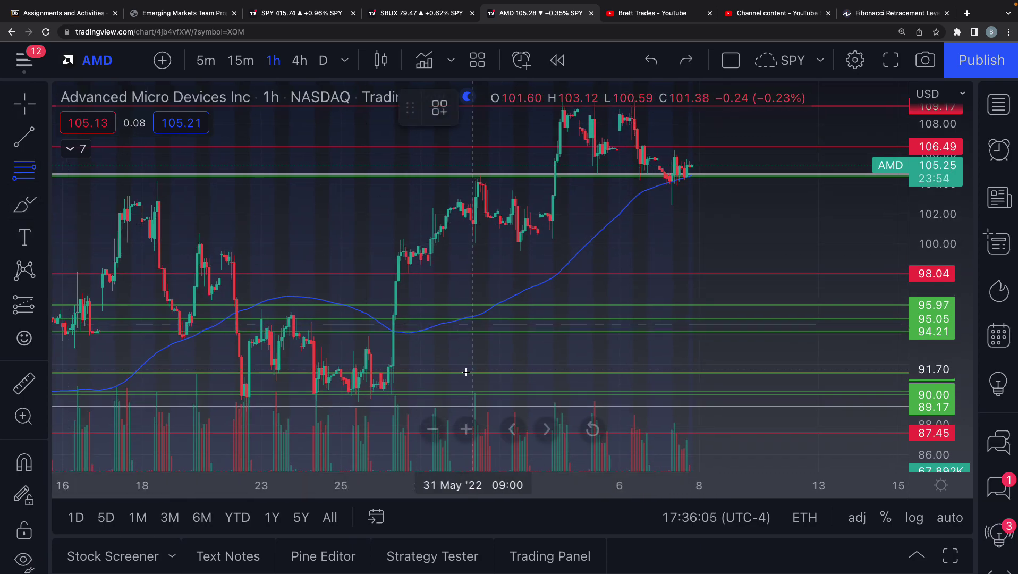
click(421, 394)
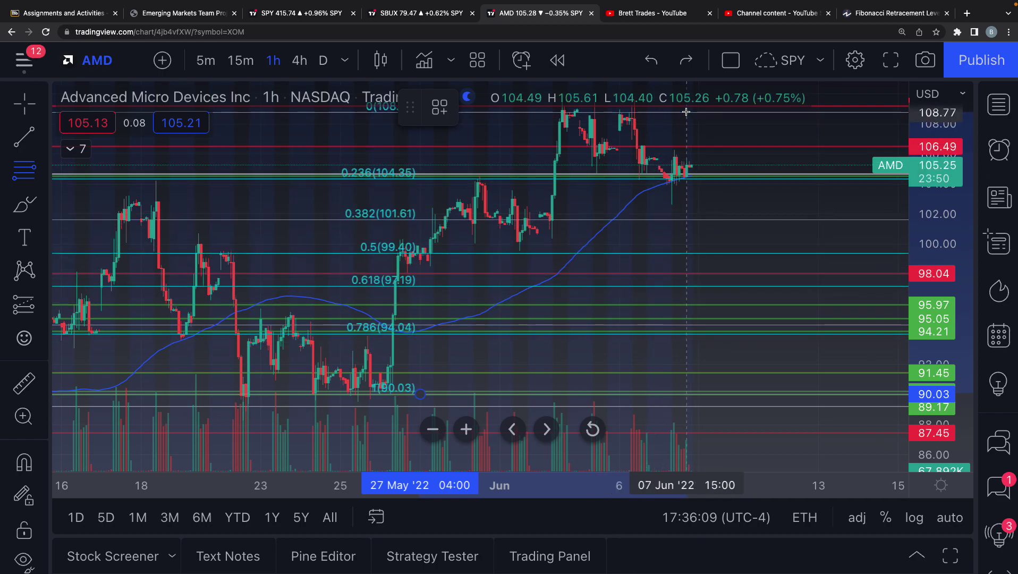
click(640, 108)
Circle the 0.236 (104.58) label and the price touches of that level on 31 May, 3 June and 6 June with the brush
drag(779, 130, 782, 152)
scroll(764, 152, up, 2)
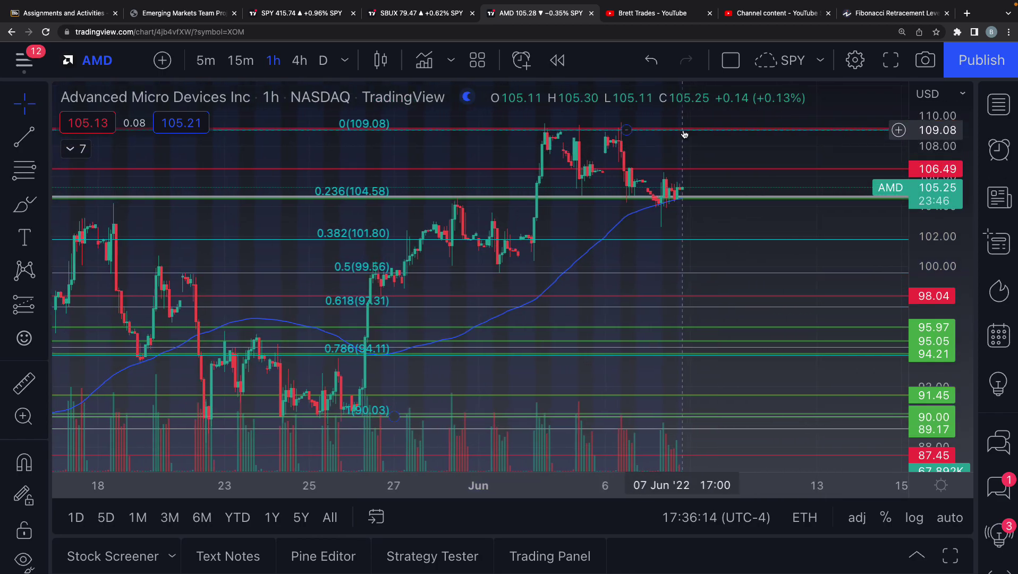
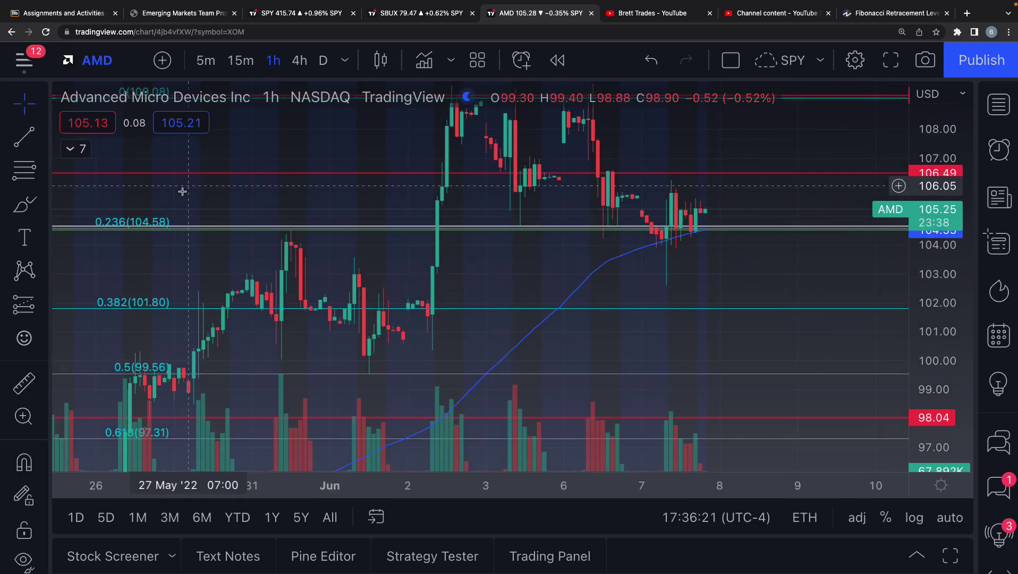
click(24, 203)
drag(170, 205, 139, 203)
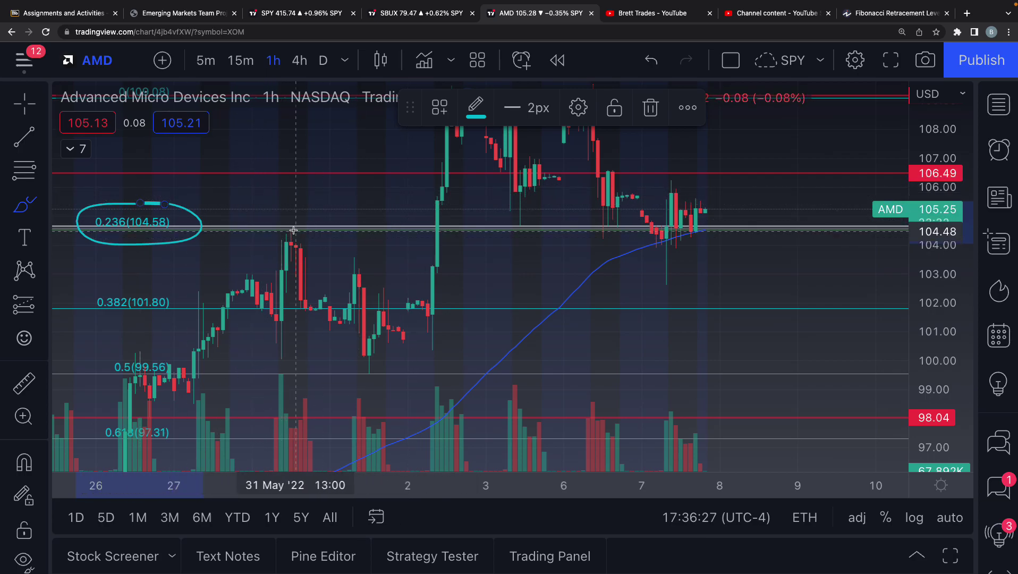
drag(282, 223, 306, 224)
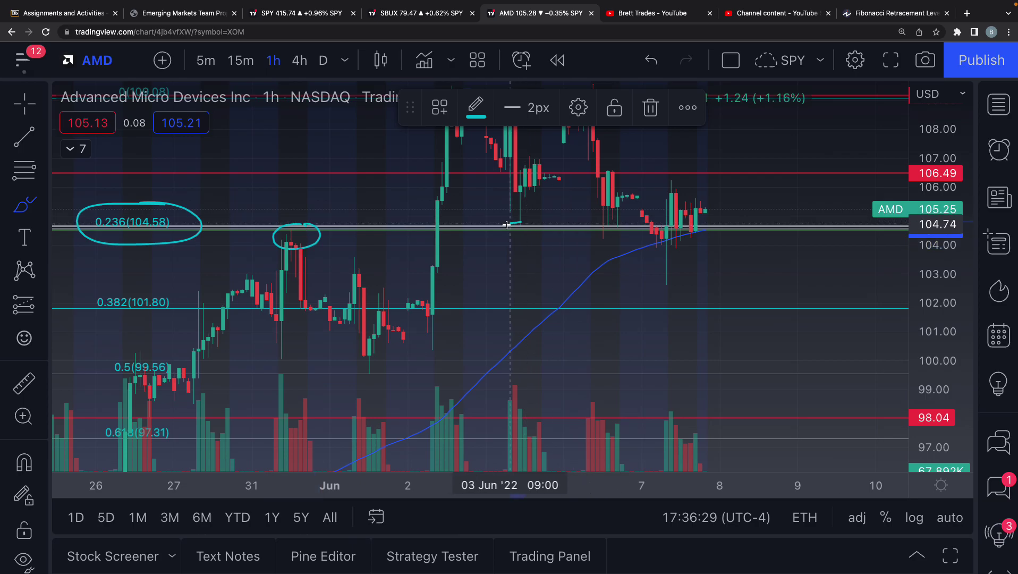
drag(534, 221, 520, 222)
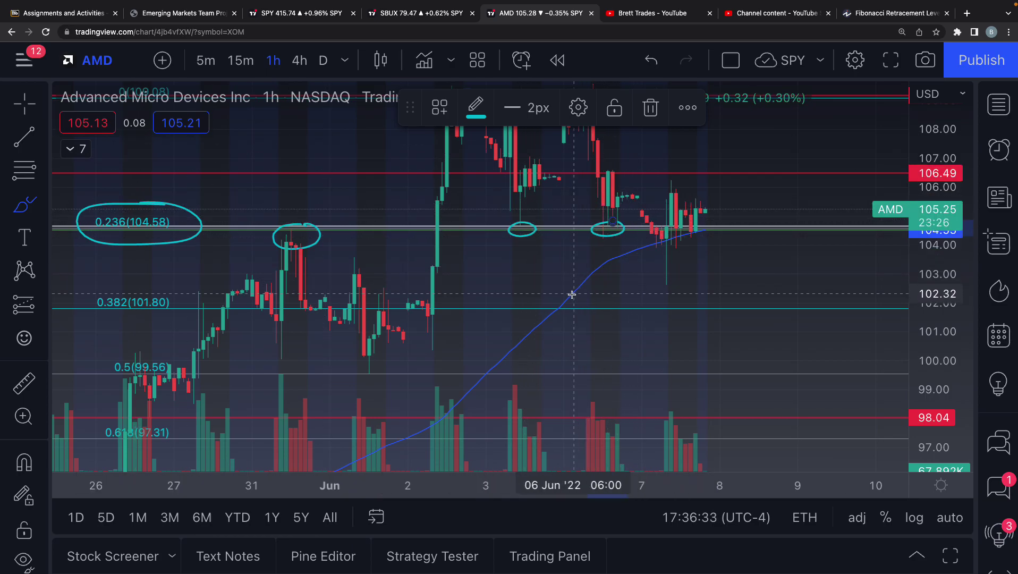
Brush along the moving average beneath the 6 to 8 June candles, and check its period in the indicator list
mouse_move(571, 291)
mouse_down()
mouse_move(656, 246)
mouse_move(729, 227)
mouse_up()
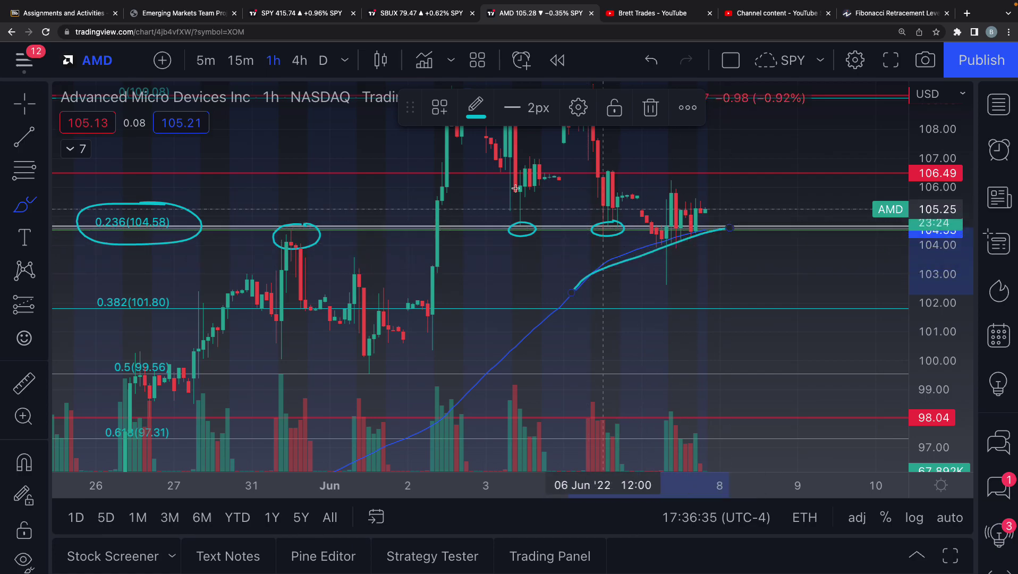
click(82, 153)
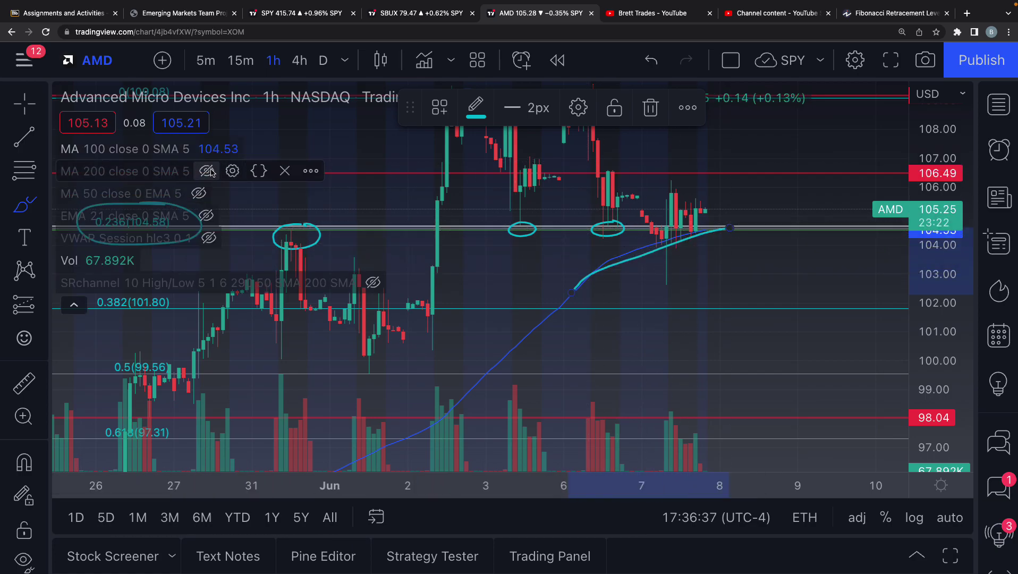
click(75, 304)
Brush a projected path from the last candles, dipping to the 0.236 support and bouncing to about 107, with an arrowhead
scroll(723, 207, up, 1)
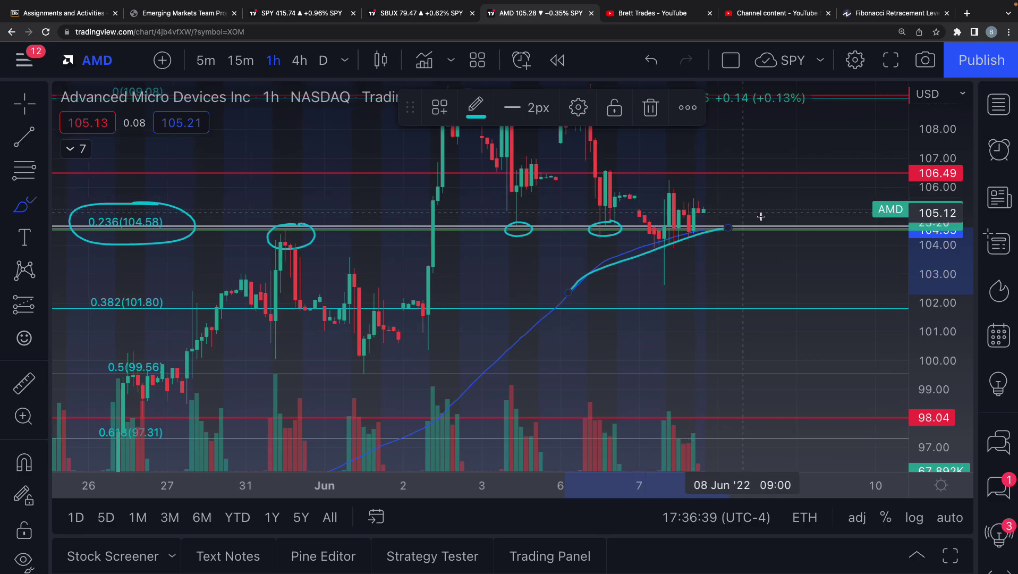
drag(936, 249, 936, 109)
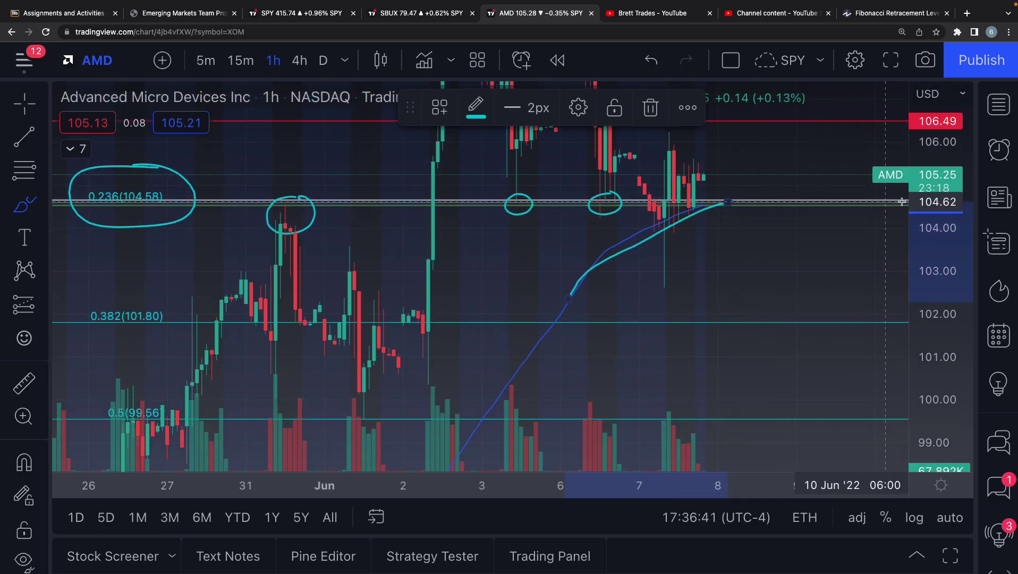
scroll(813, 215, up, 2)
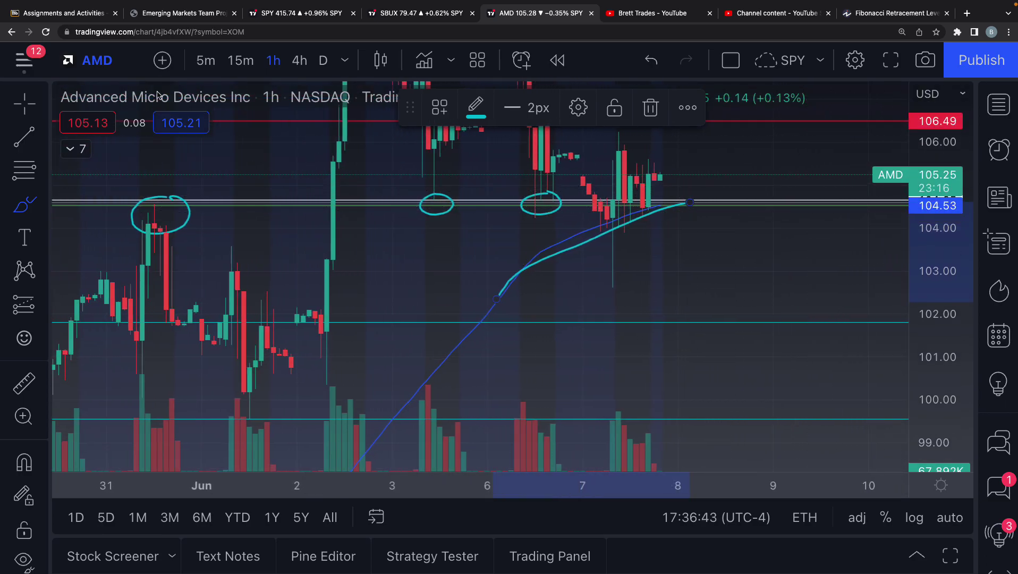
scroll(779, 348, up, 3)
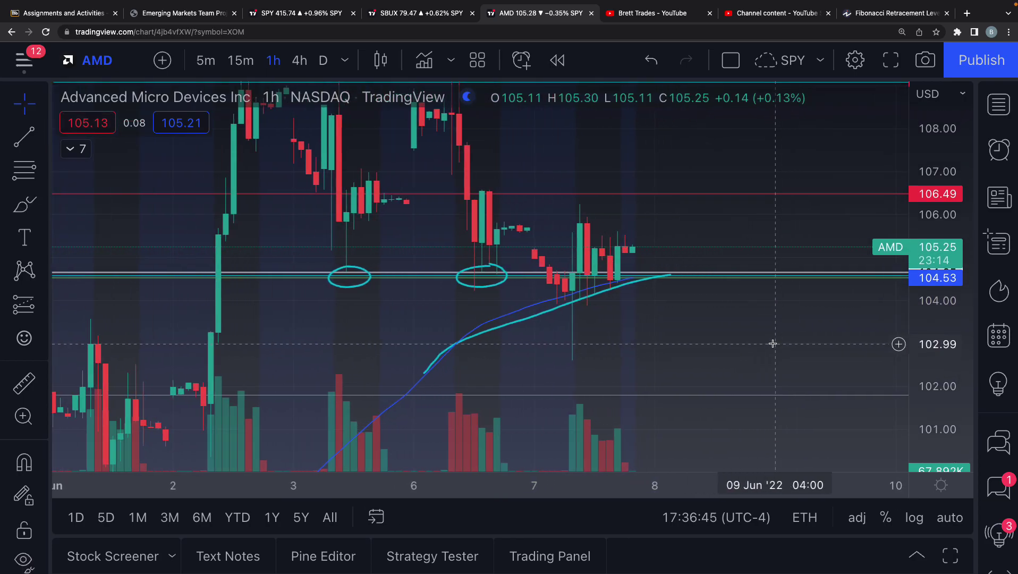
drag(773, 343, 719, 359)
drag(935, 357, 936, 388)
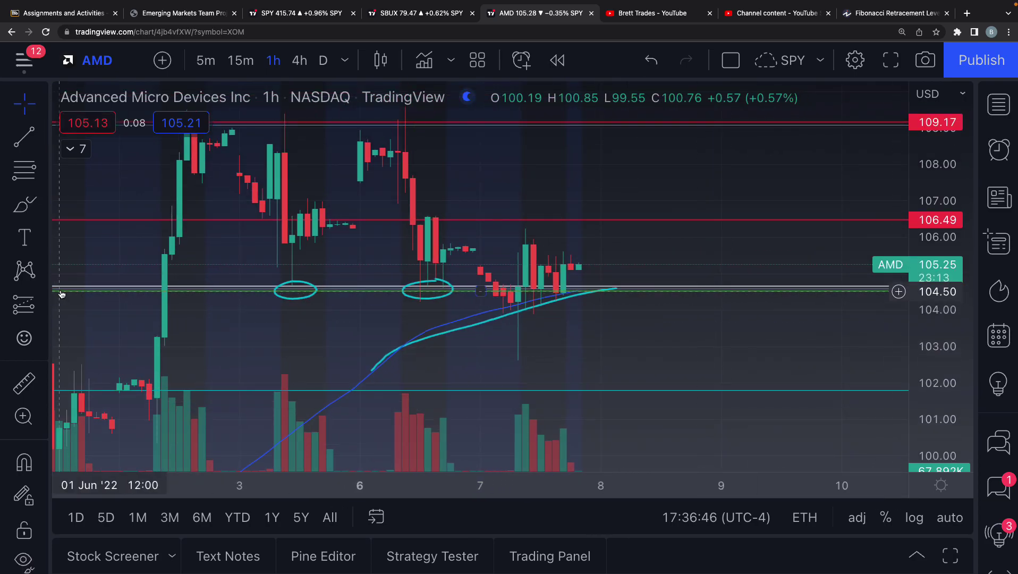
click(23, 203)
mouse_move(567, 275)
mouse_down()
mouse_move(611, 271)
mouse_move(675, 234)
mouse_move(691, 189)
mouse_move(705, 209)
mouse_up()
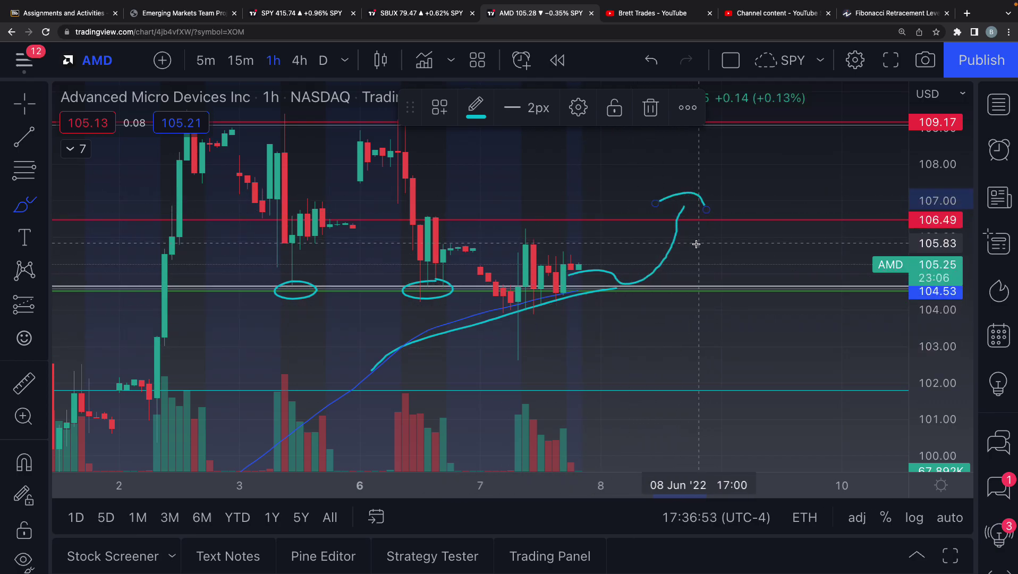
Return from the AMD candles to the two hand-drawn case sketches and examine the catalyst case
scroll(679, 246, down, 3)
drag(956, 221, 958, 323)
scroll(265, 155, down, 2)
click(26, 104)
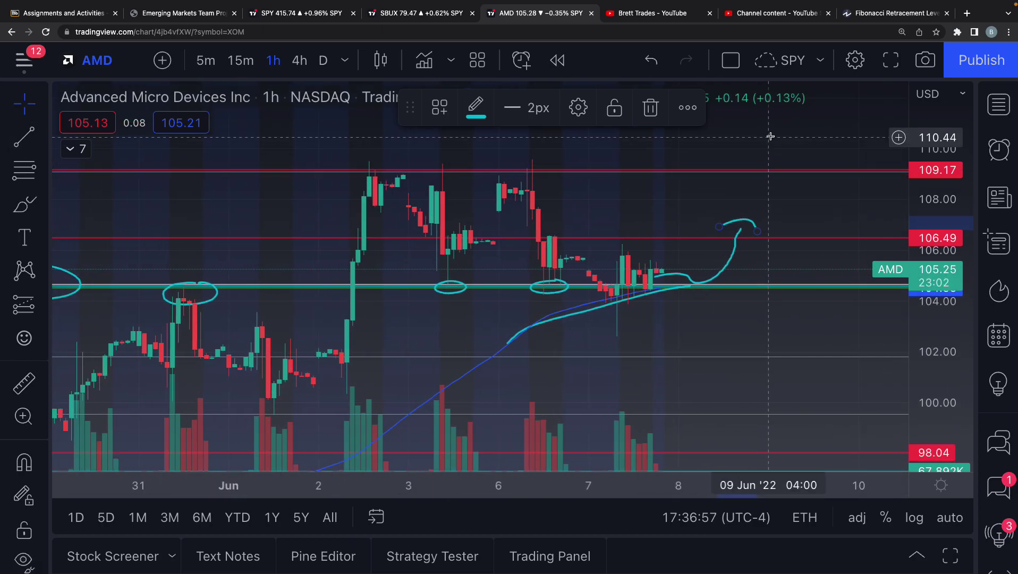
drag(848, 124, 677, 240)
scroll(648, 236, down, 5)
drag(746, 199, 593, 231)
drag(930, 207, 927, 393)
drag(847, 237, 591, 389)
scroll(664, 340, down, 2)
drag(949, 208, 949, 318)
mouse_move(804, 255)
mouse_down()
mouse_move(739, 308)
mouse_move(517, 368)
mouse_up()
scroll(517, 368, up, 1)
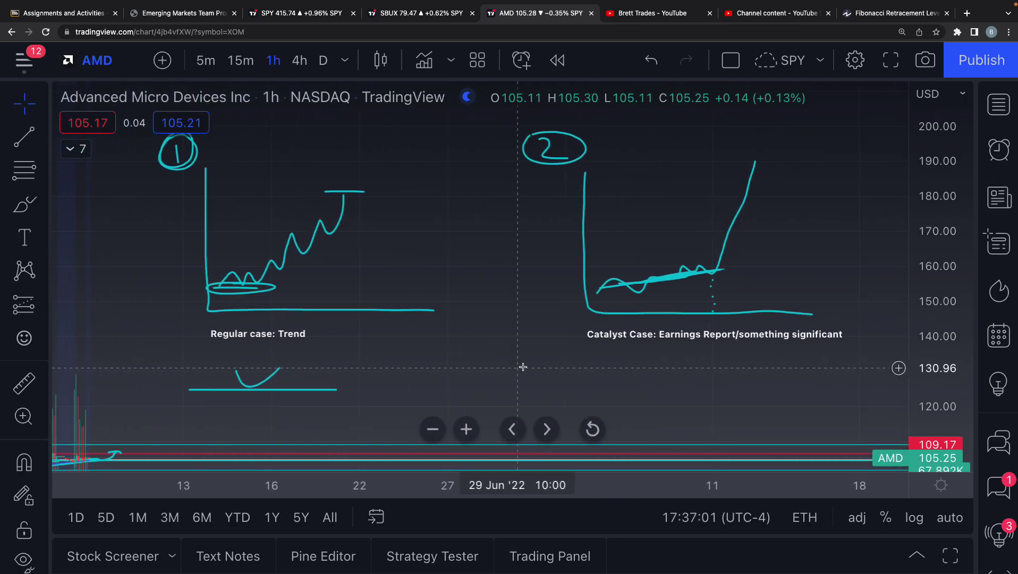
scroll(518, 368, up, 3)
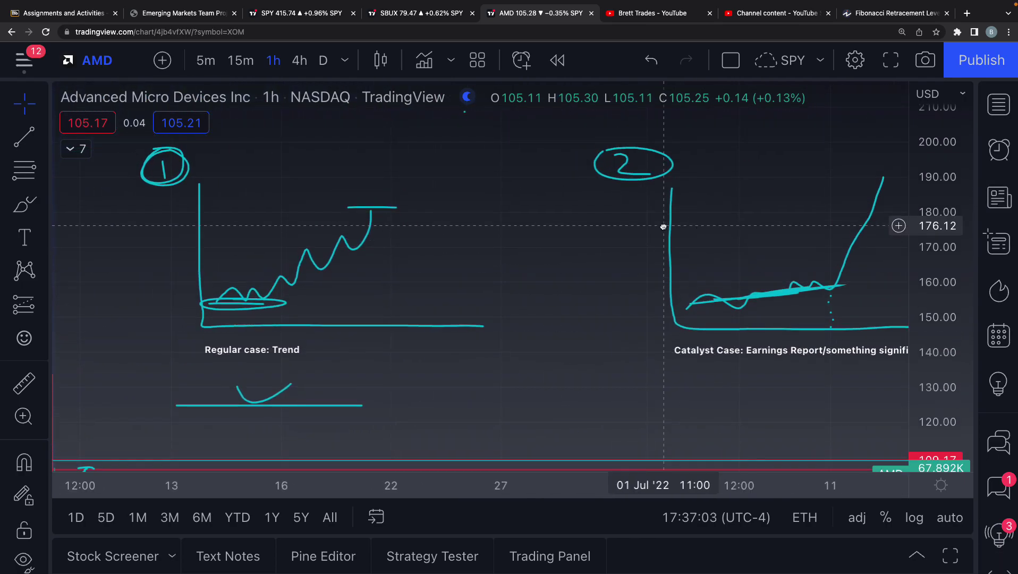
drag(611, 294, 568, 274)
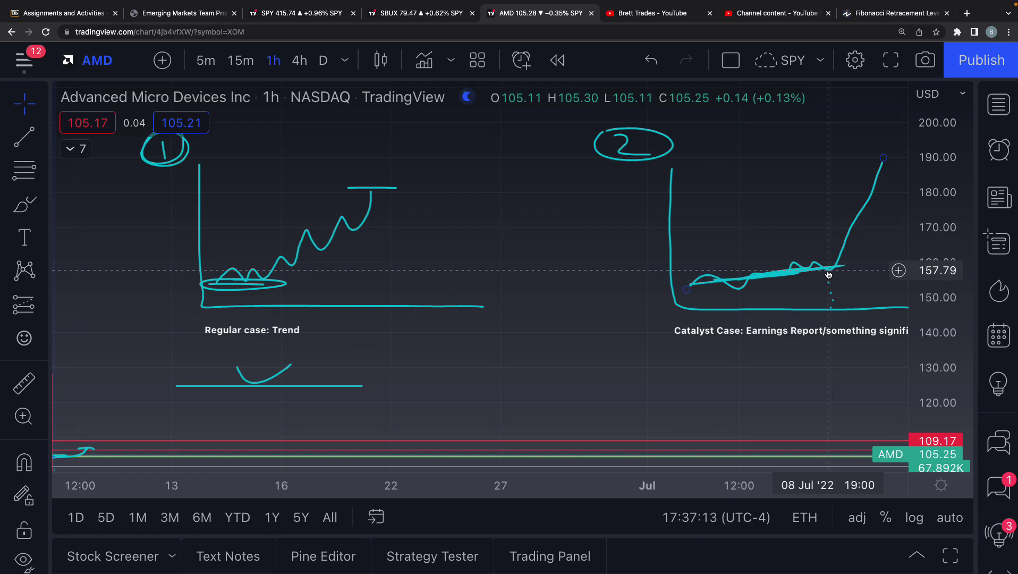
Draw a Fib Retracement over the catalyst move from about 157.79 to about 190.47, and circle its 0.236 and 0.382 labels with the brush
click(24, 170)
click(859, 270)
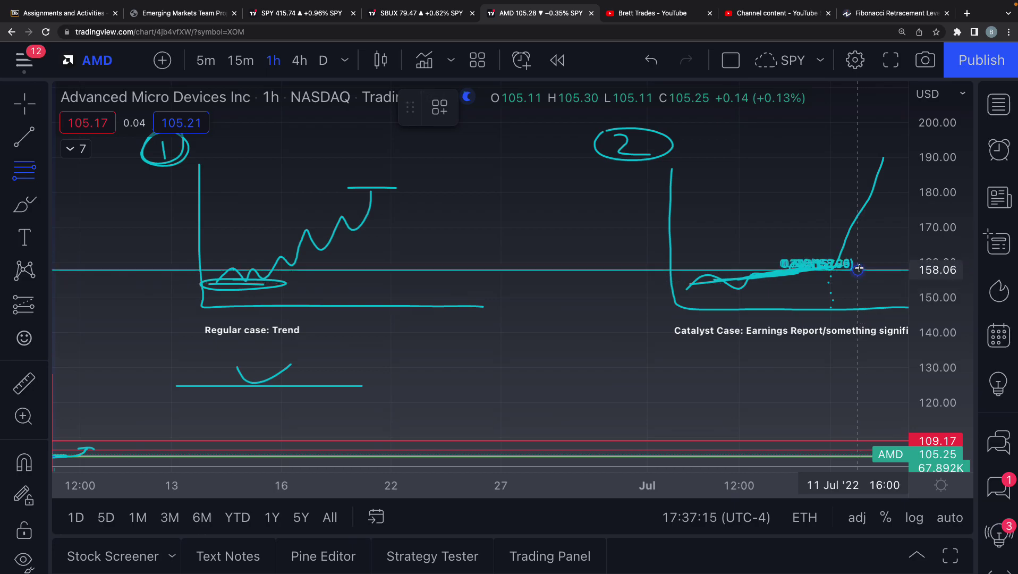
click(869, 155)
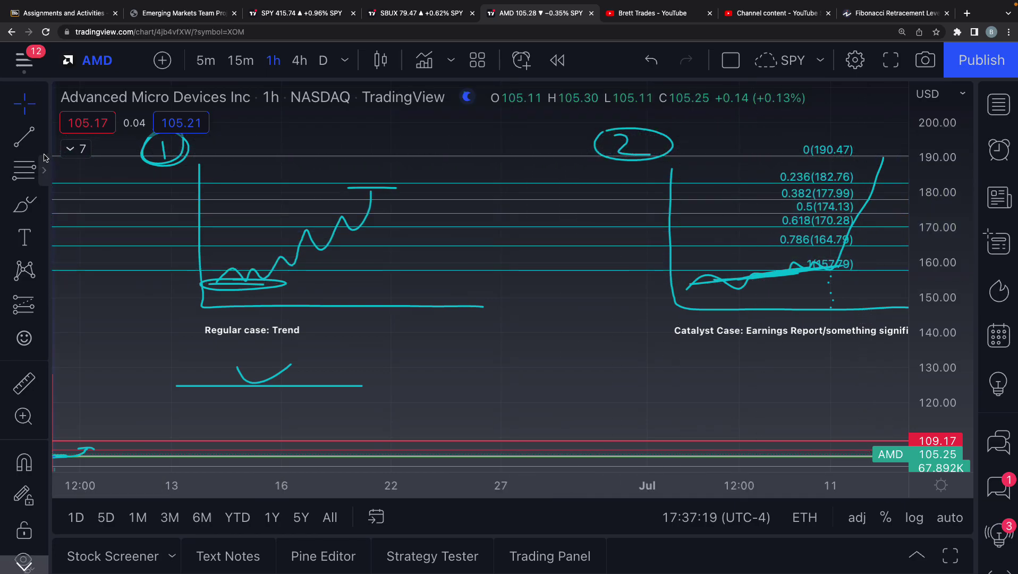
click(24, 204)
mouse_move(776, 185)
mouse_down()
mouse_move(773, 169)
mouse_move(831, 179)
mouse_move(771, 195)
mouse_move(829, 189)
mouse_move(794, 186)
mouse_up()
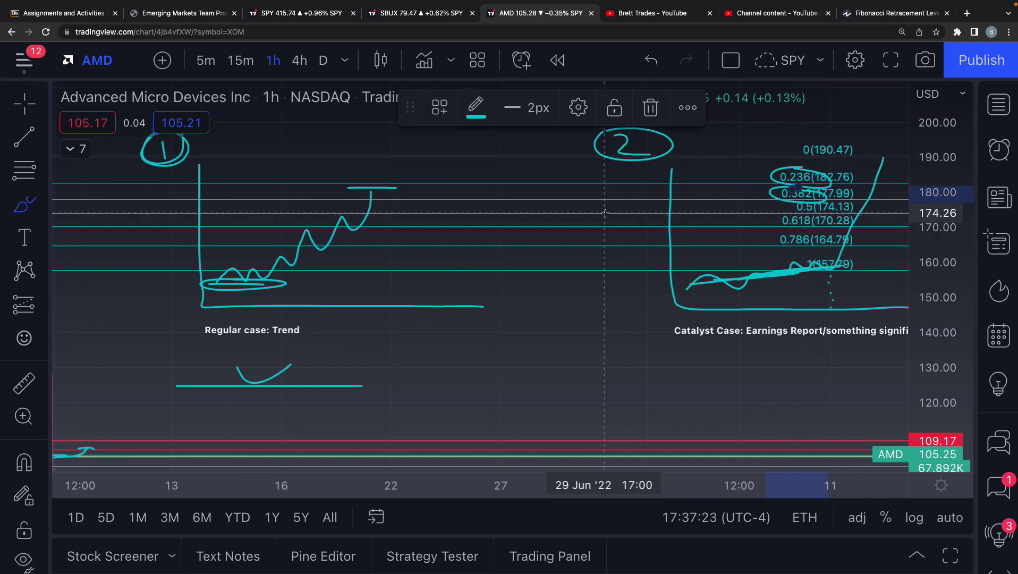
Brush an earlier price top that drops into the catalyst base, and extend its level near 0.382 horizontally across to the catalyst move
drag(547, 222, 580, 199)
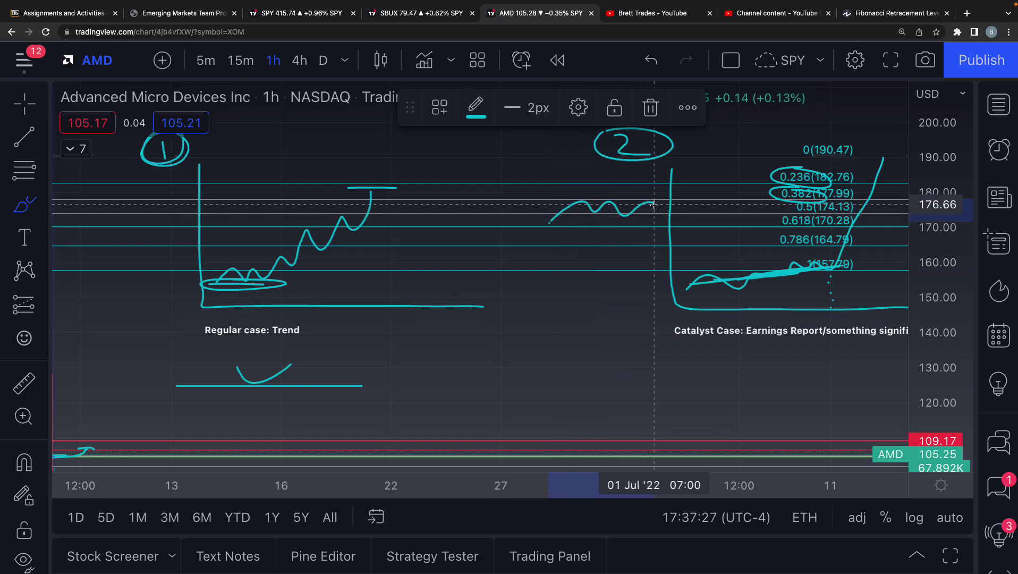
mouse_move(664, 235)
mouse_down()
mouse_move(690, 284)
mouse_move(713, 291)
mouse_up()
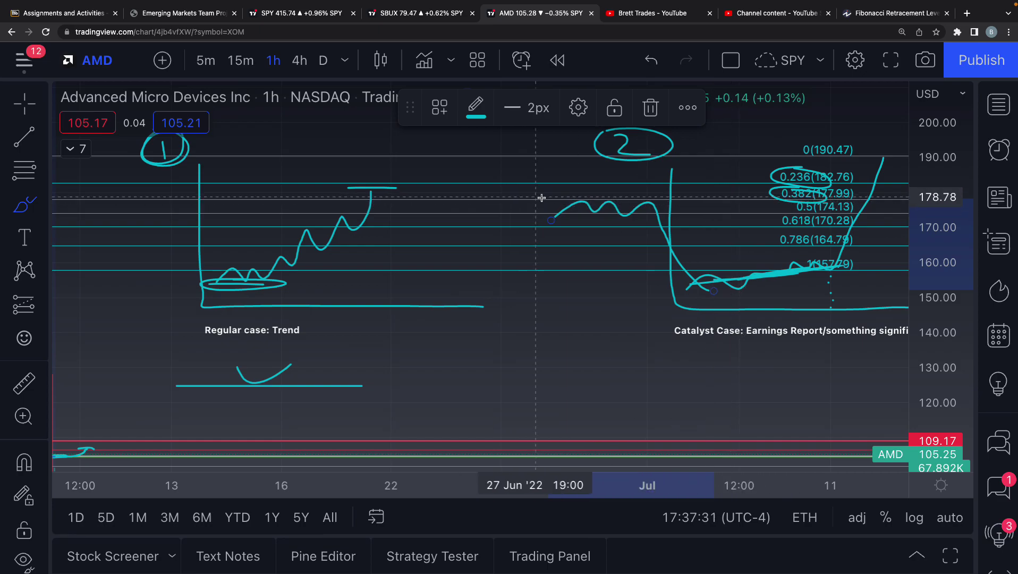
drag(536, 202, 856, 201)
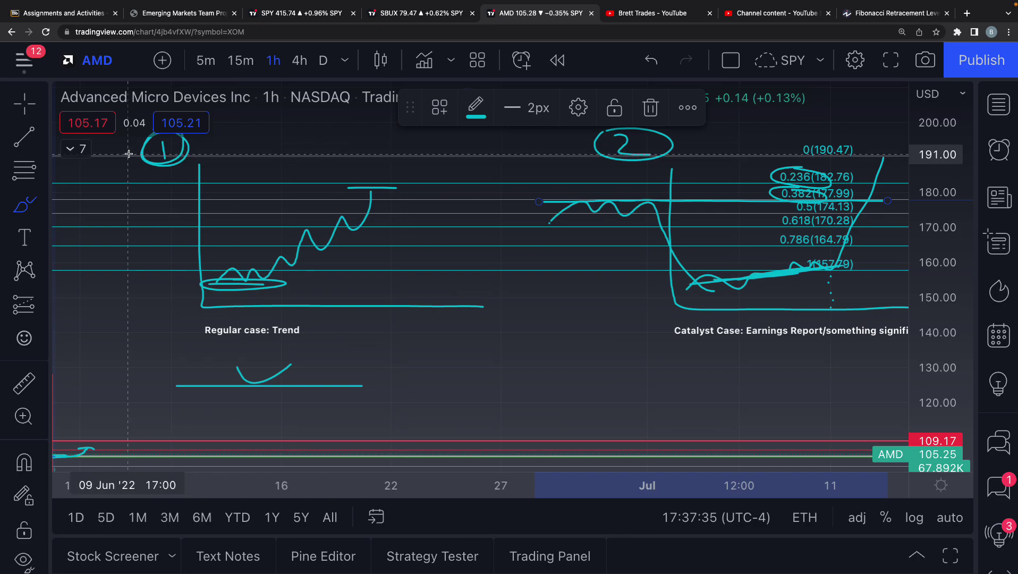
Put the brush away and return to the AMD candles with their Fib Retracement levels
scroll(25, 110, down, 1)
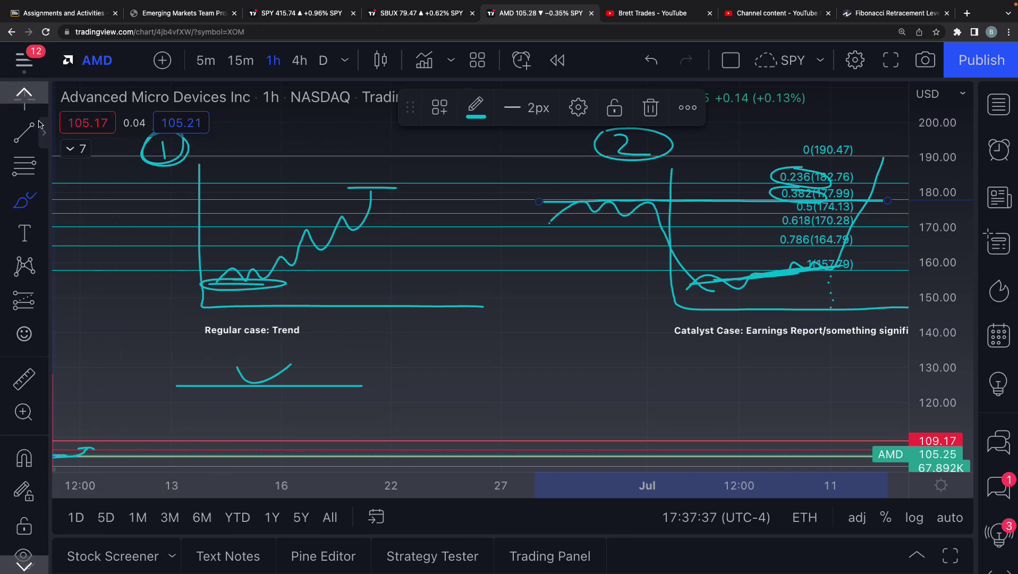
scroll(18, 110, up, 1)
click(16, 100)
mouse_move(484, 365)
mouse_down()
mouse_move(505, 336)
mouse_move(638, 230)
mouse_up()
scroll(592, 252, down, 4)
drag(718, 250, 696, 234)
drag(952, 304, 946, 244)
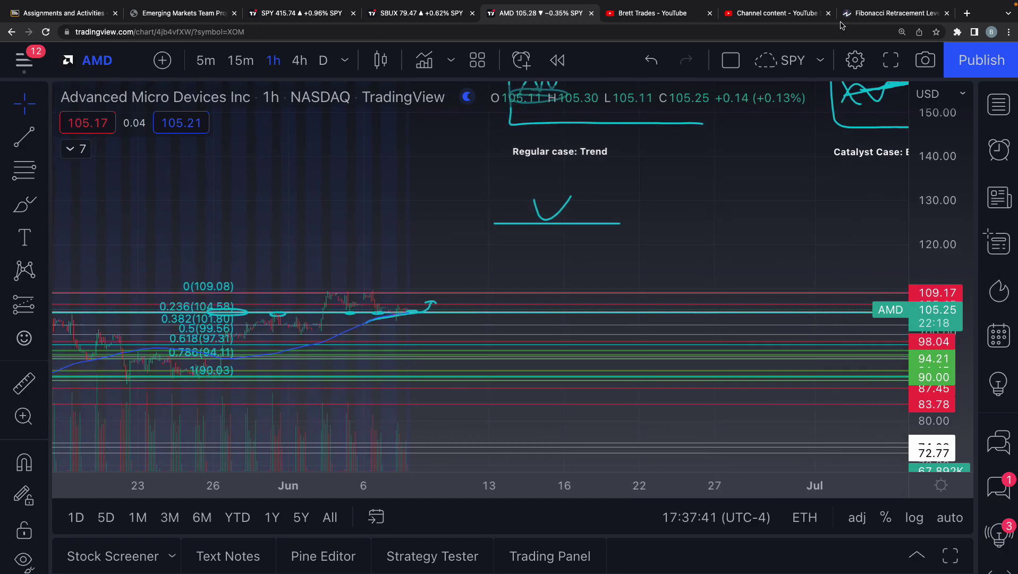